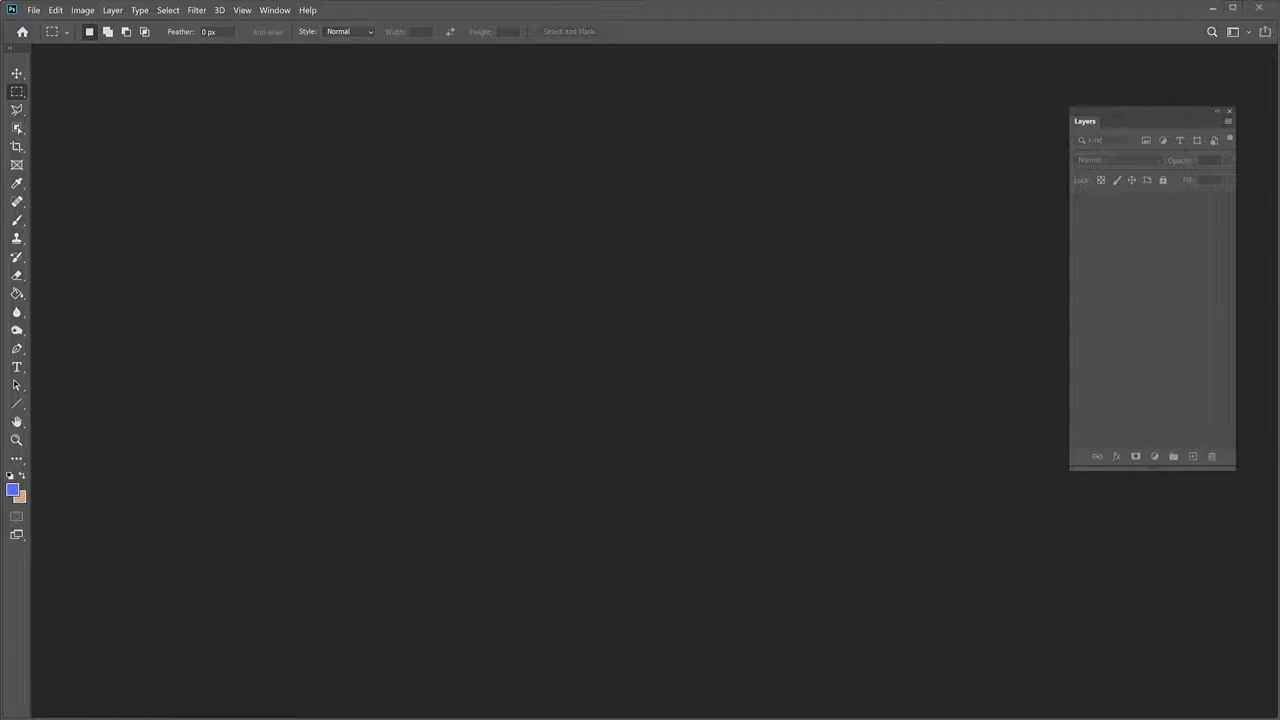
# Open the Desktop > Scrunchies > Geometrical folder in File Explorer as extra large icons.
pyautogui.hotkey('alt', 'Tab')
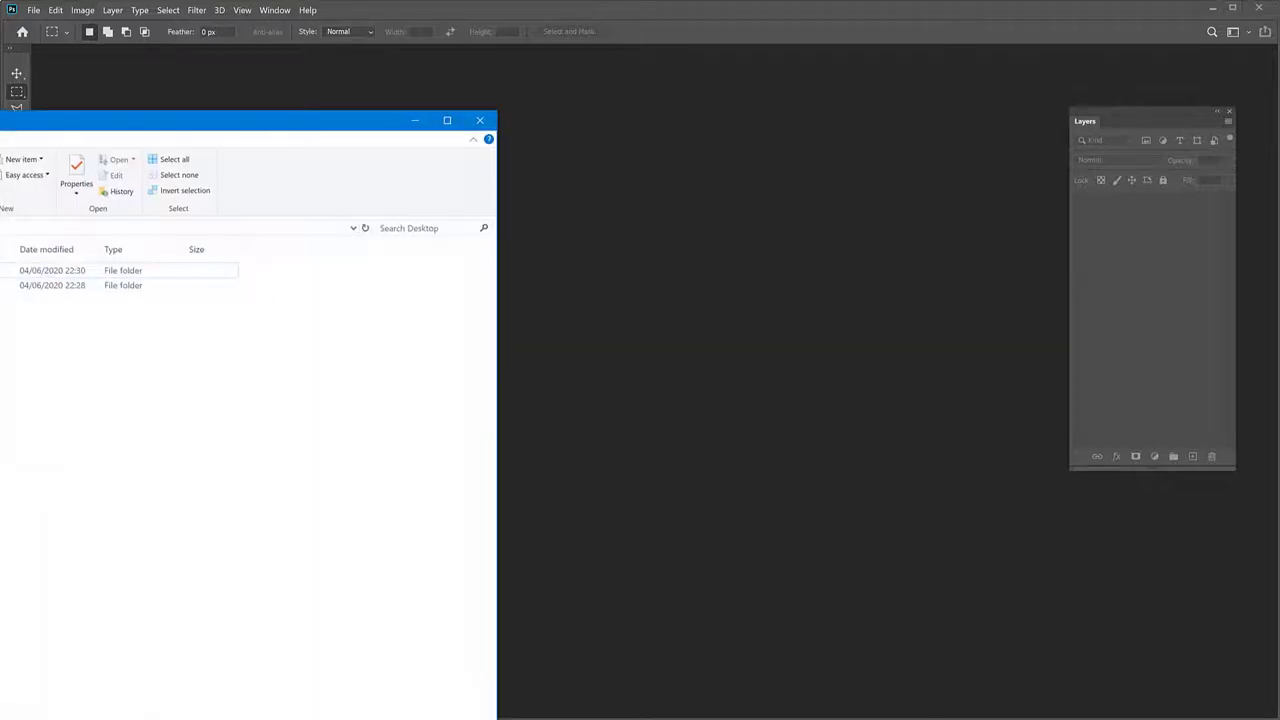
pyautogui.click(60, 285)
pyautogui.press('Return')
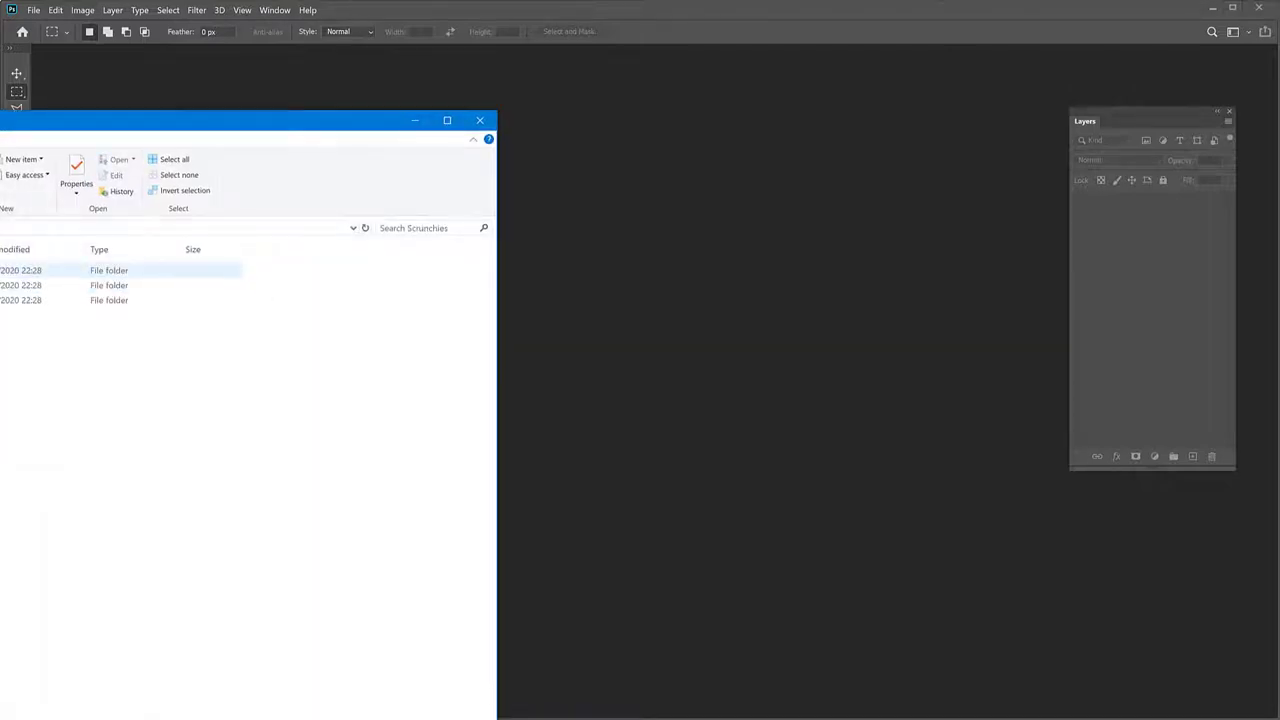
pyautogui.doubleClick(48, 288)
pyautogui.moveTo(40, 120); pyautogui.dragTo(497, 40)
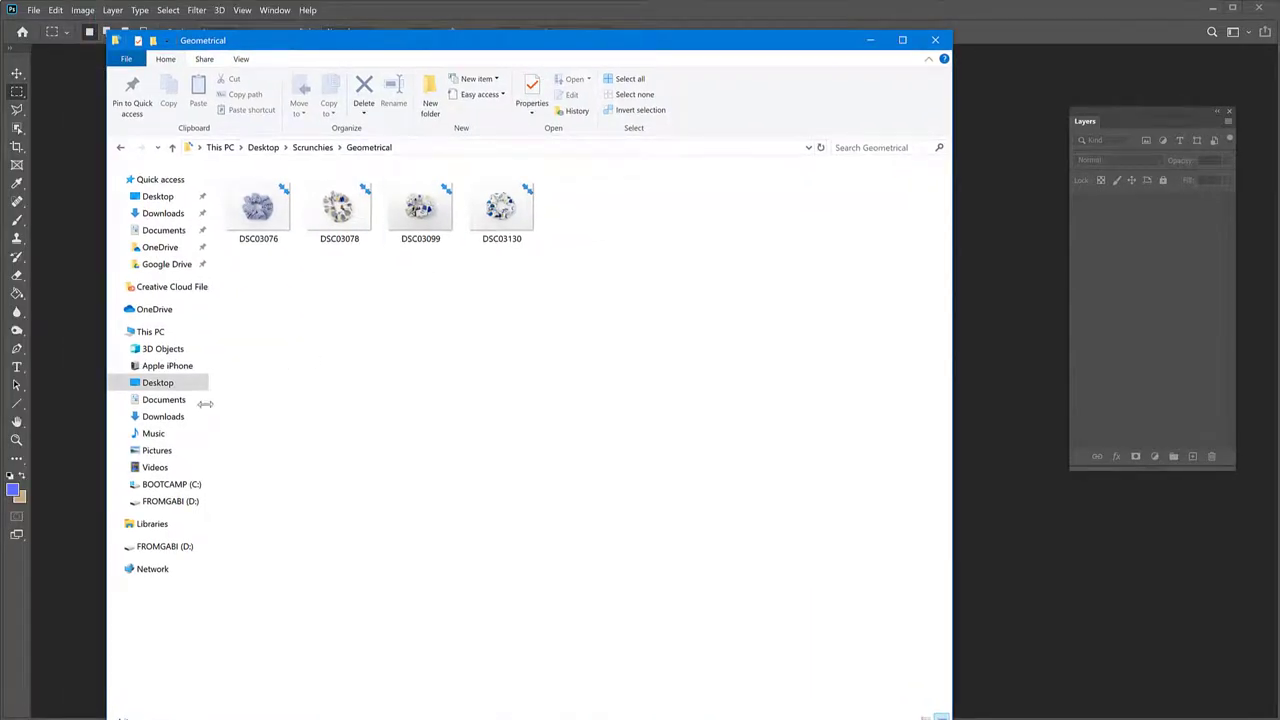
pyautogui.moveTo(209, 405); pyautogui.dragTo(129, 315)
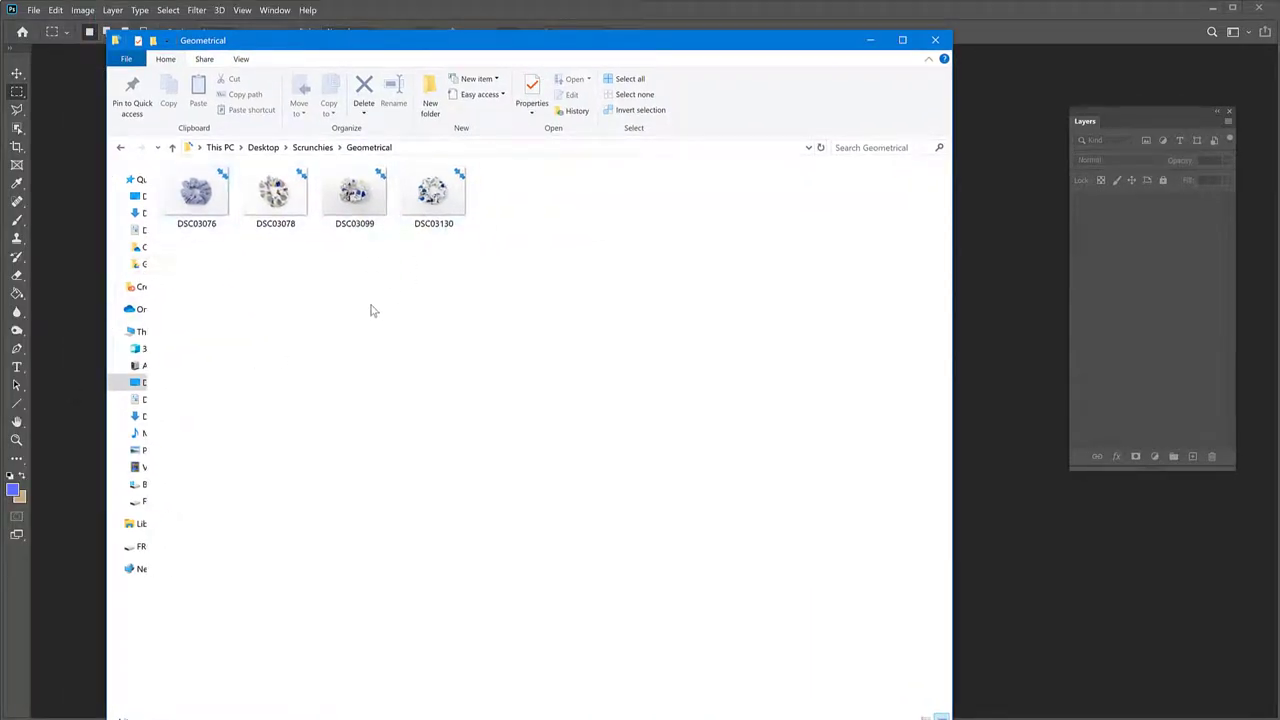
pyautogui.click(244, 61)
pyautogui.click(250, 82)
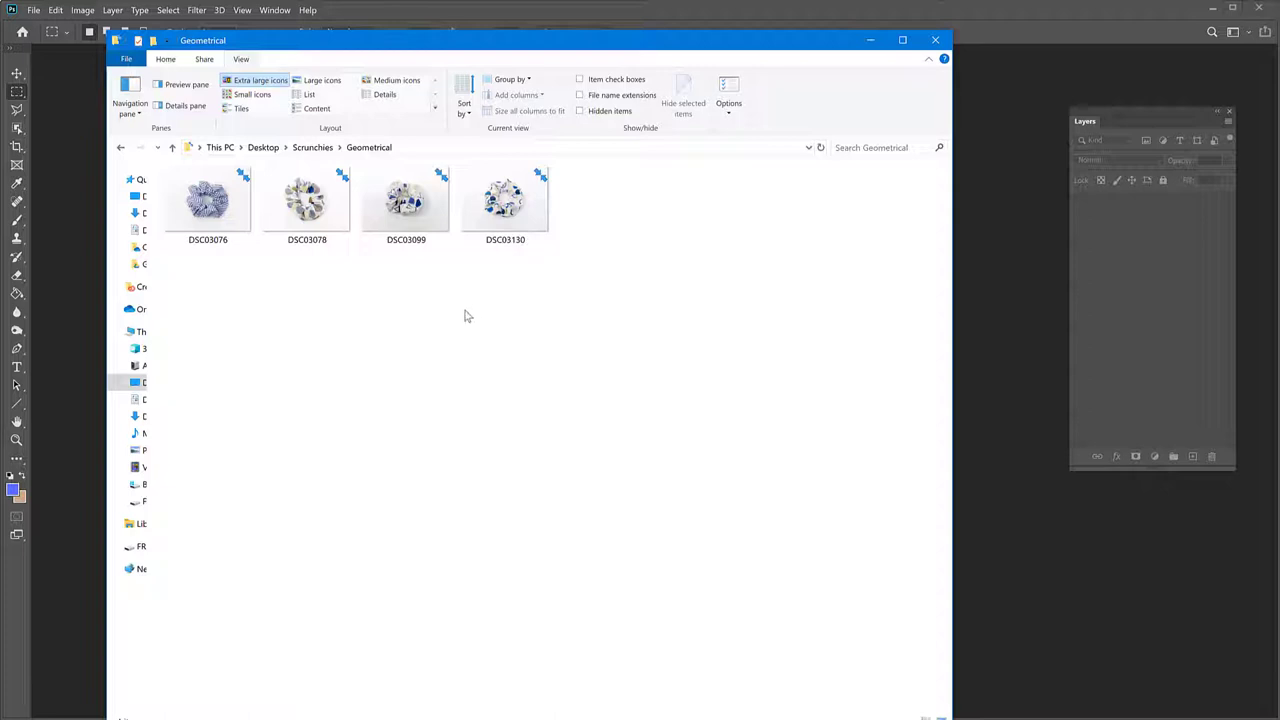
# Look through the Harry Potter and Yellow folders, then minimize File Explorer.
pyautogui.click(314, 148)
pyautogui.doubleClick(229, 206)
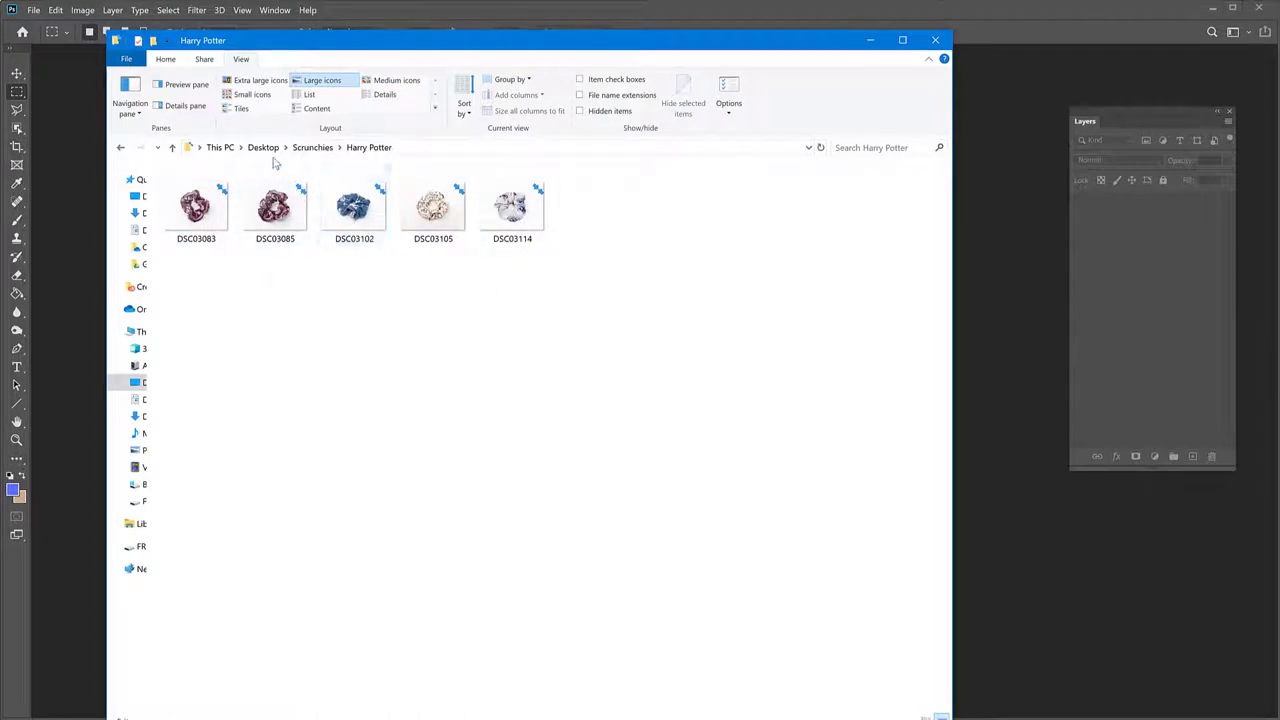
pyautogui.click(298, 150)
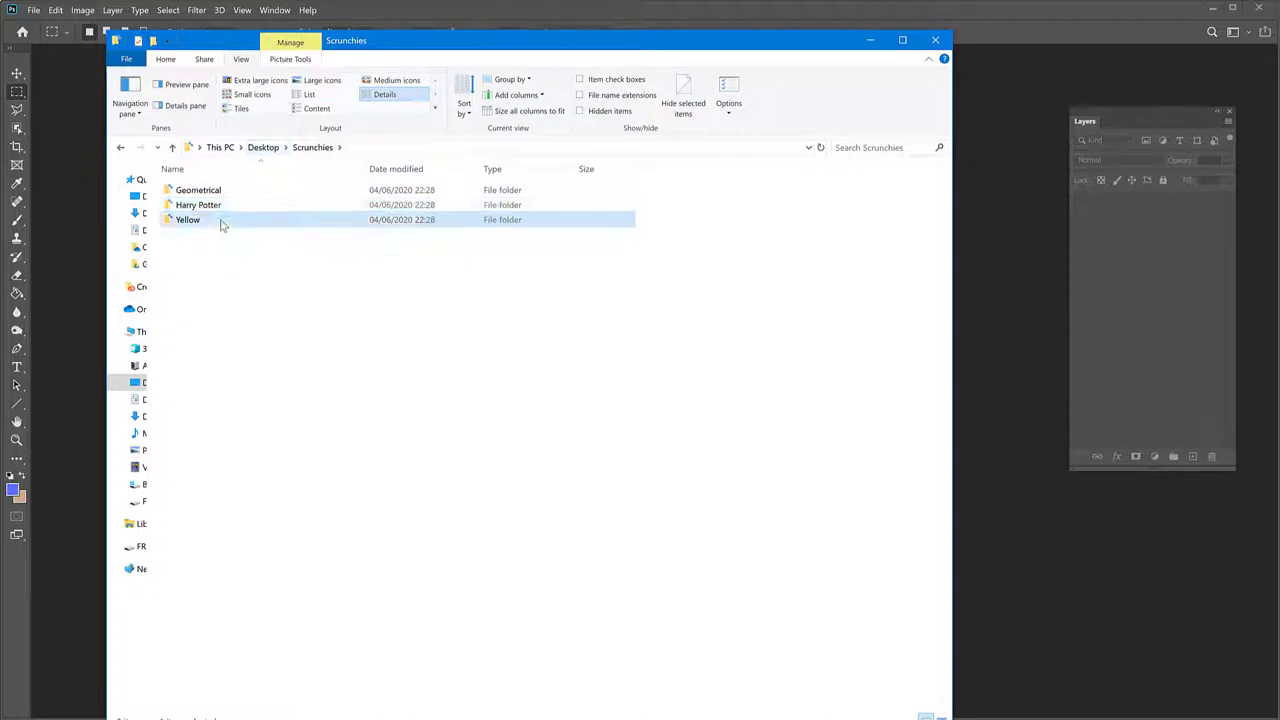
pyautogui.doubleClick(220, 220)
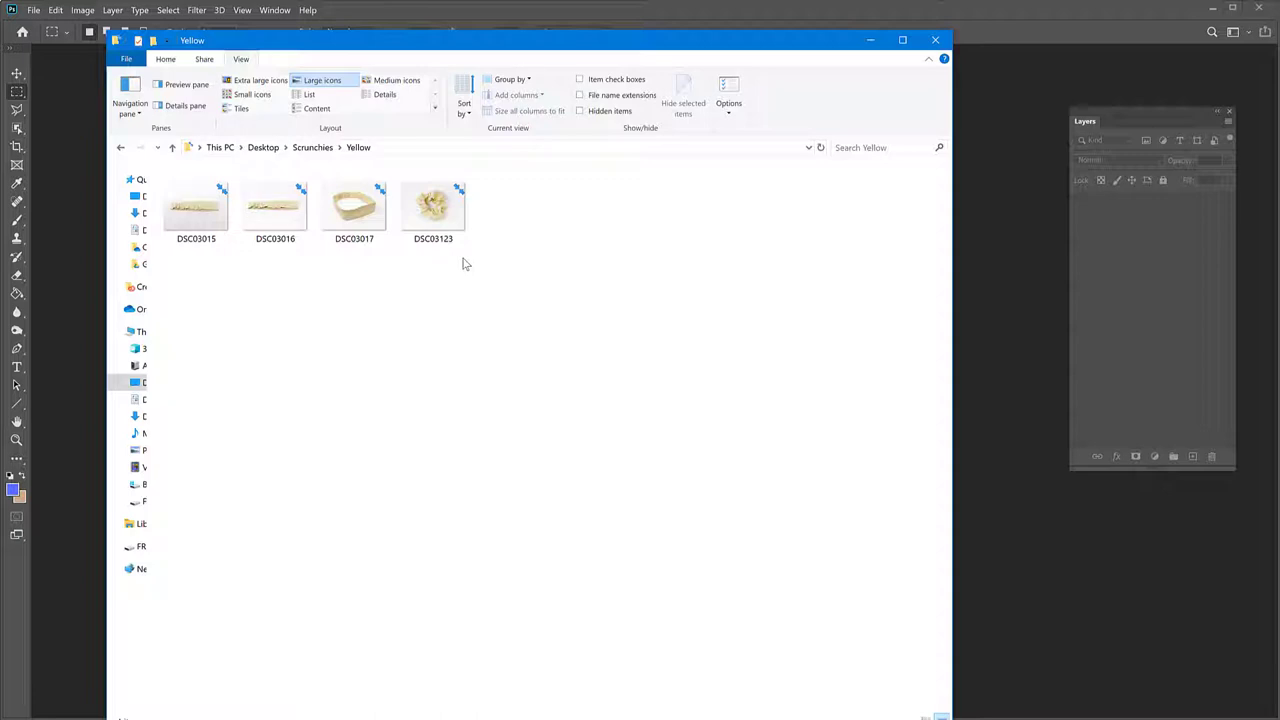
pyautogui.click(1027, 24)
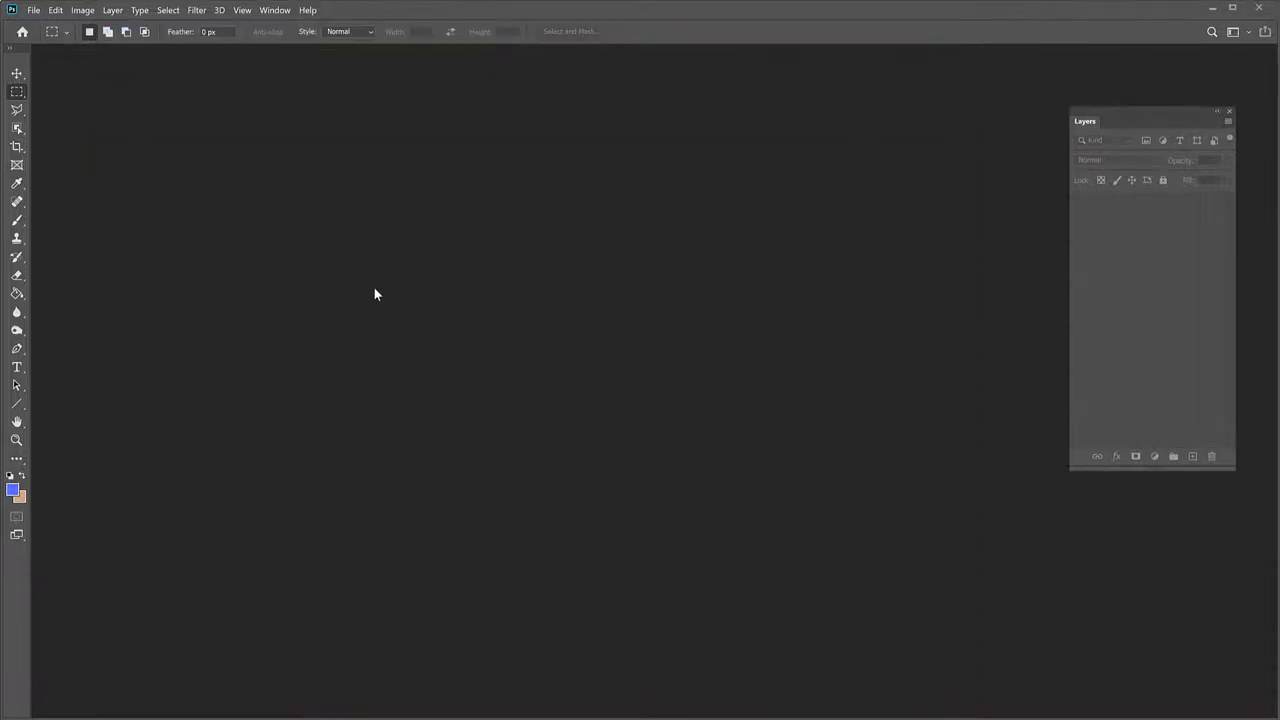
# Restore the File Explorer window showing the Yellow folder's four JPG photos.
pyautogui.click(33, 10)
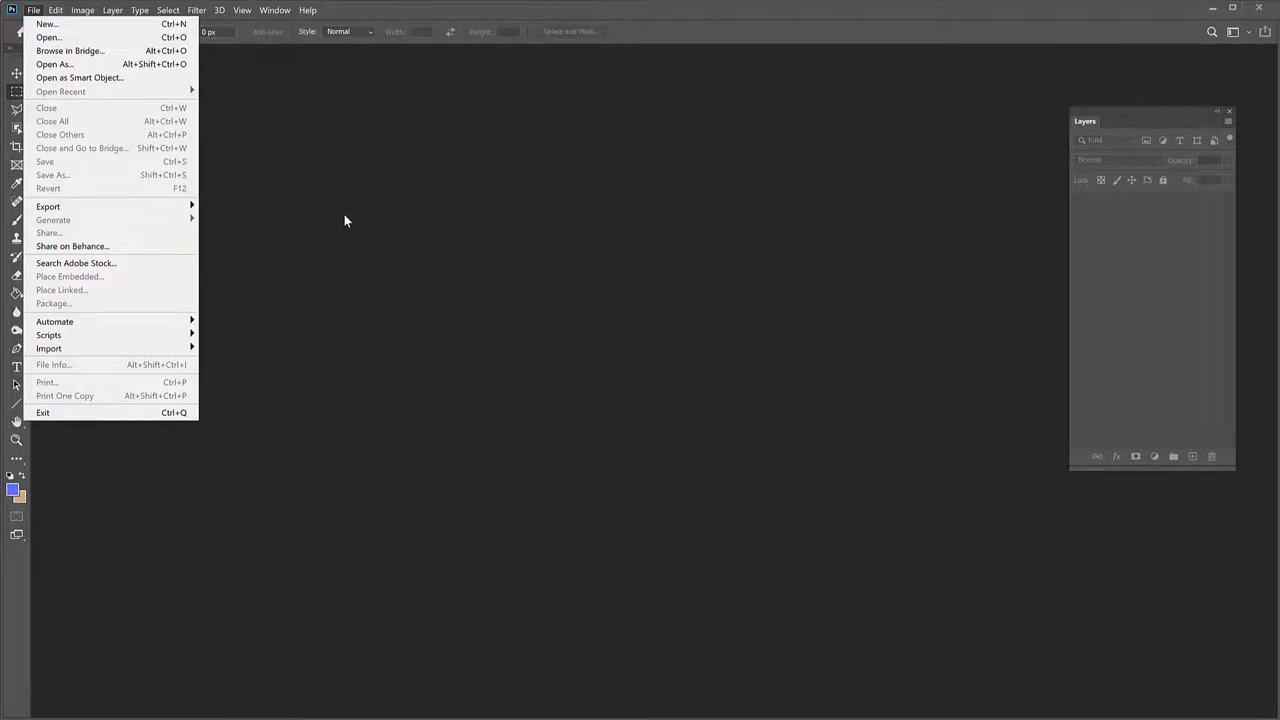
pyautogui.click(590, 714)
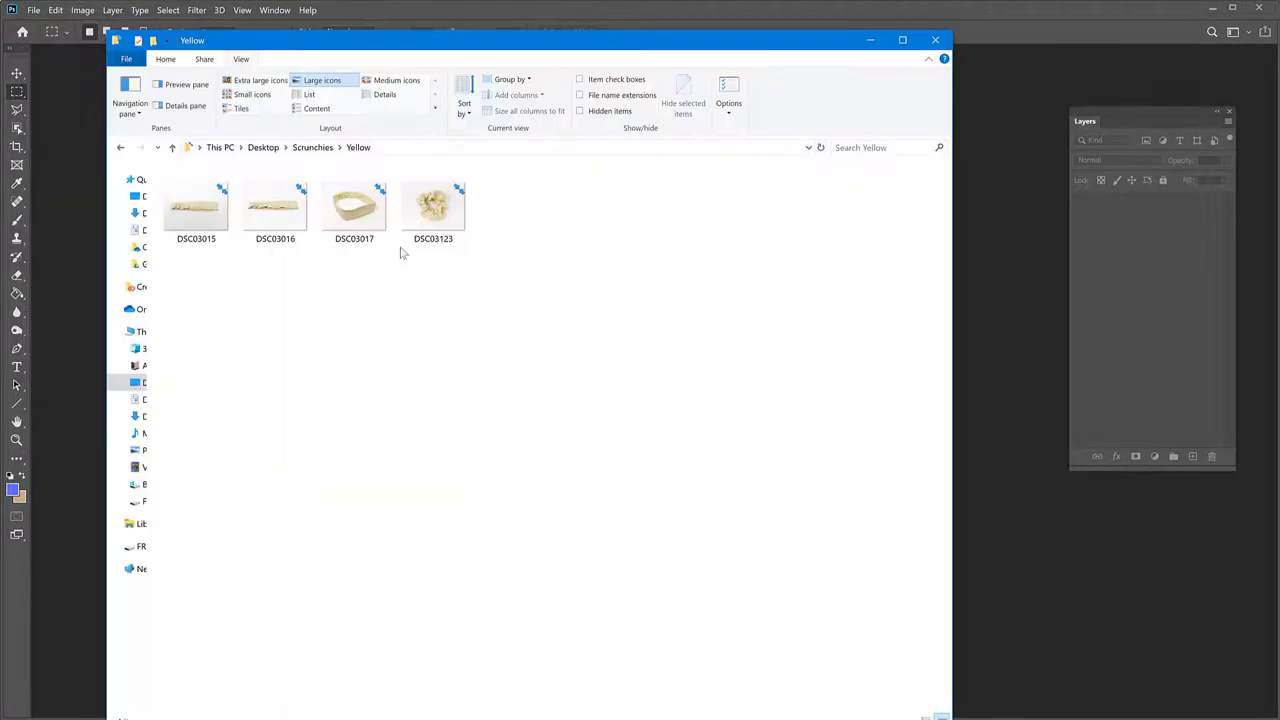
# View the Scrunchies > Harry Potter folder's five photos, then switch back to Photoshop's File menu.
pyautogui.click(313, 147)
pyautogui.click(249, 206)
pyautogui.doubleClick(249, 206)
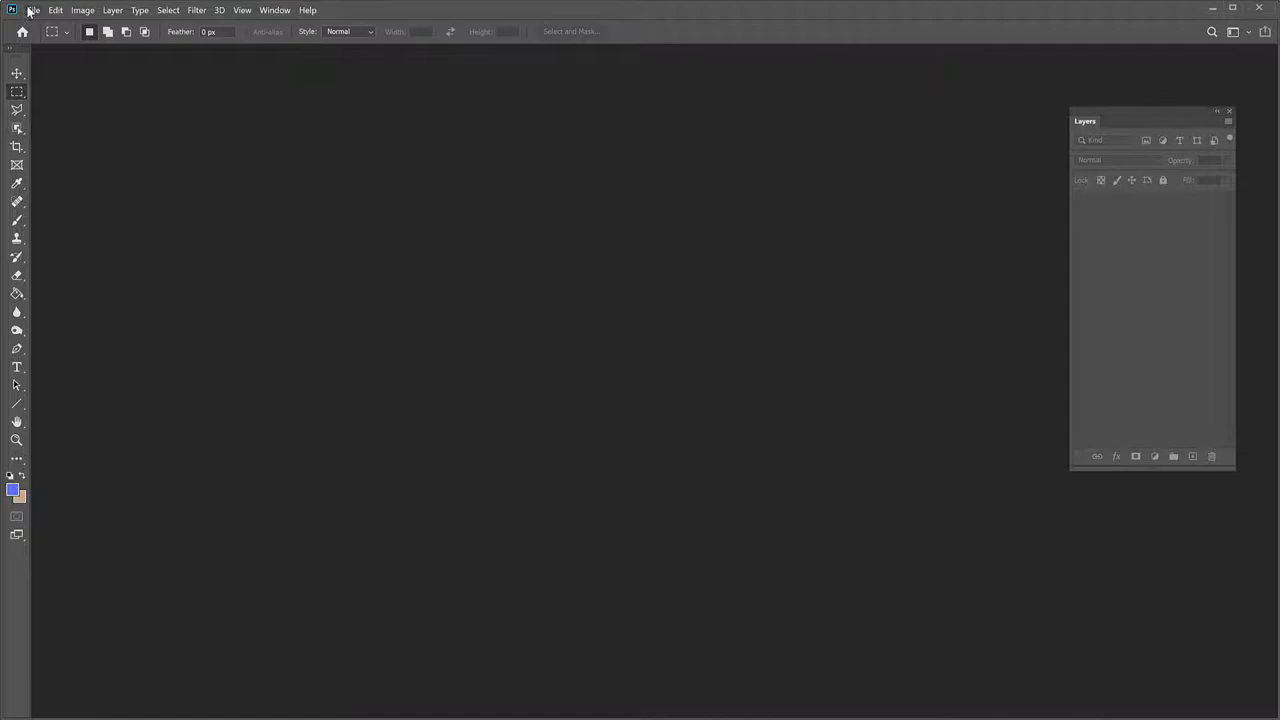
pyautogui.click(31, 10)
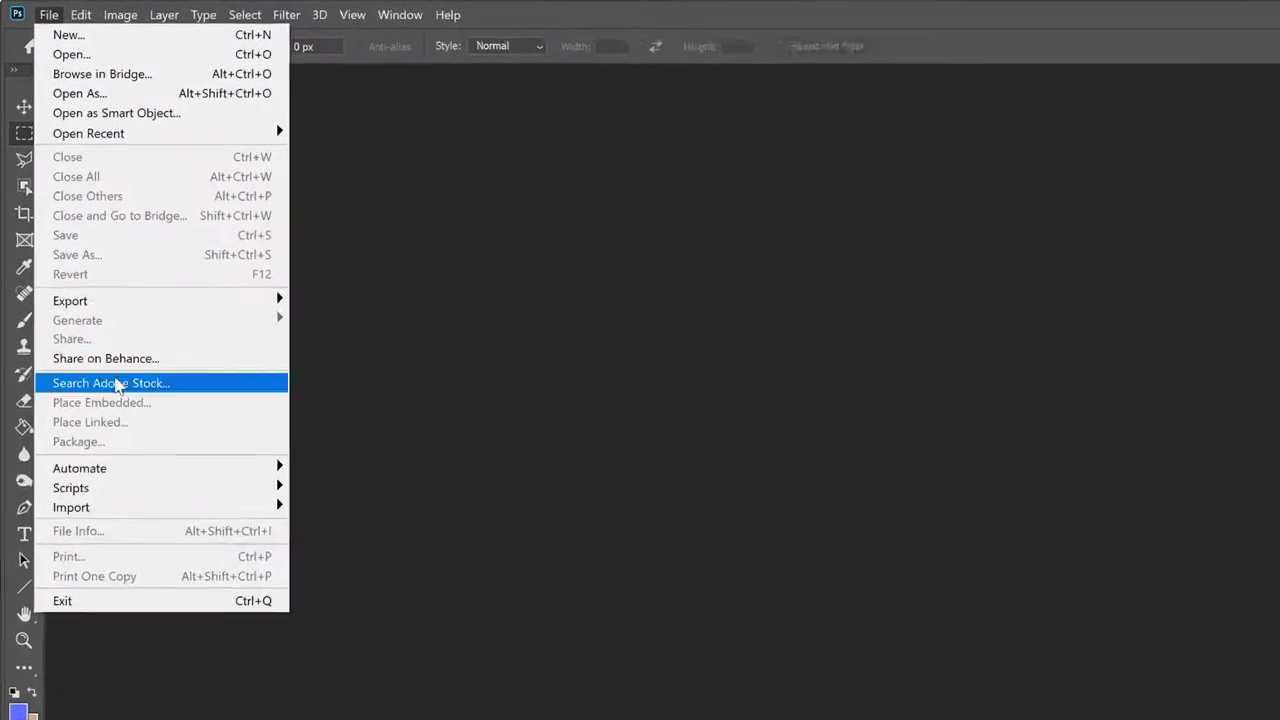
# Choose File > Automate > Contact Sheet II.
pyautogui.moveTo(108, 522)
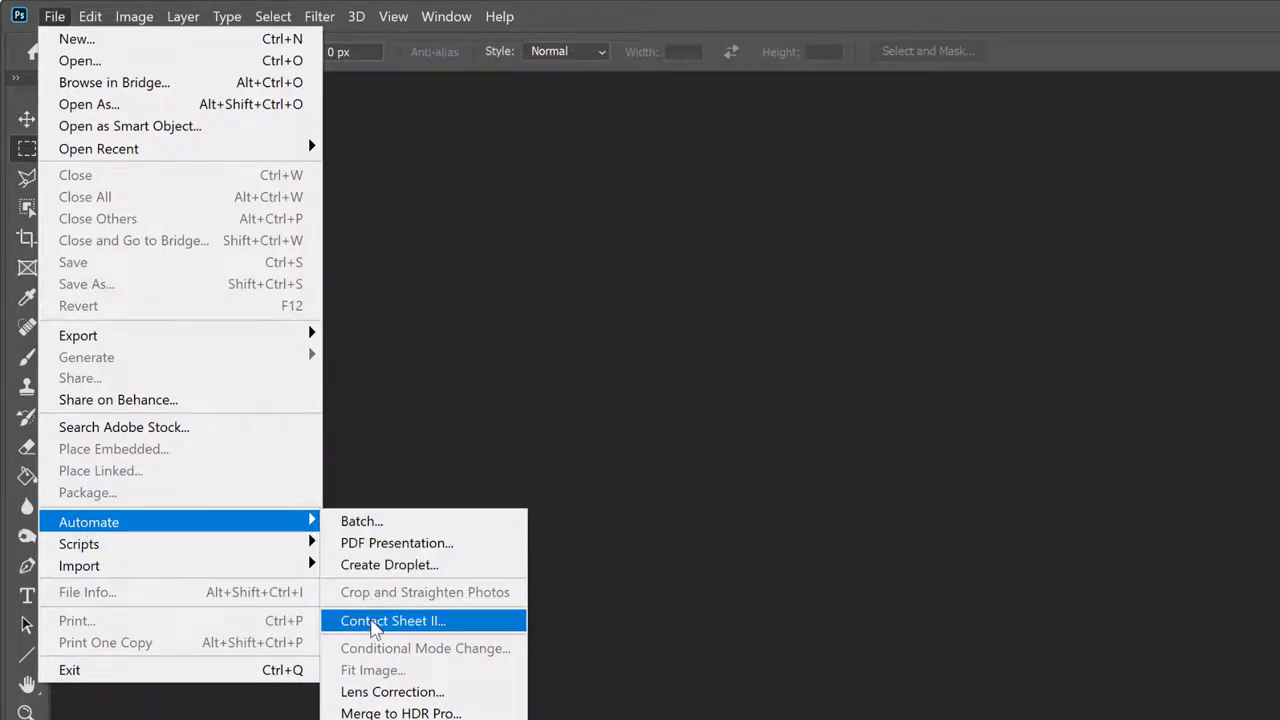
pyautogui.click(452, 632)
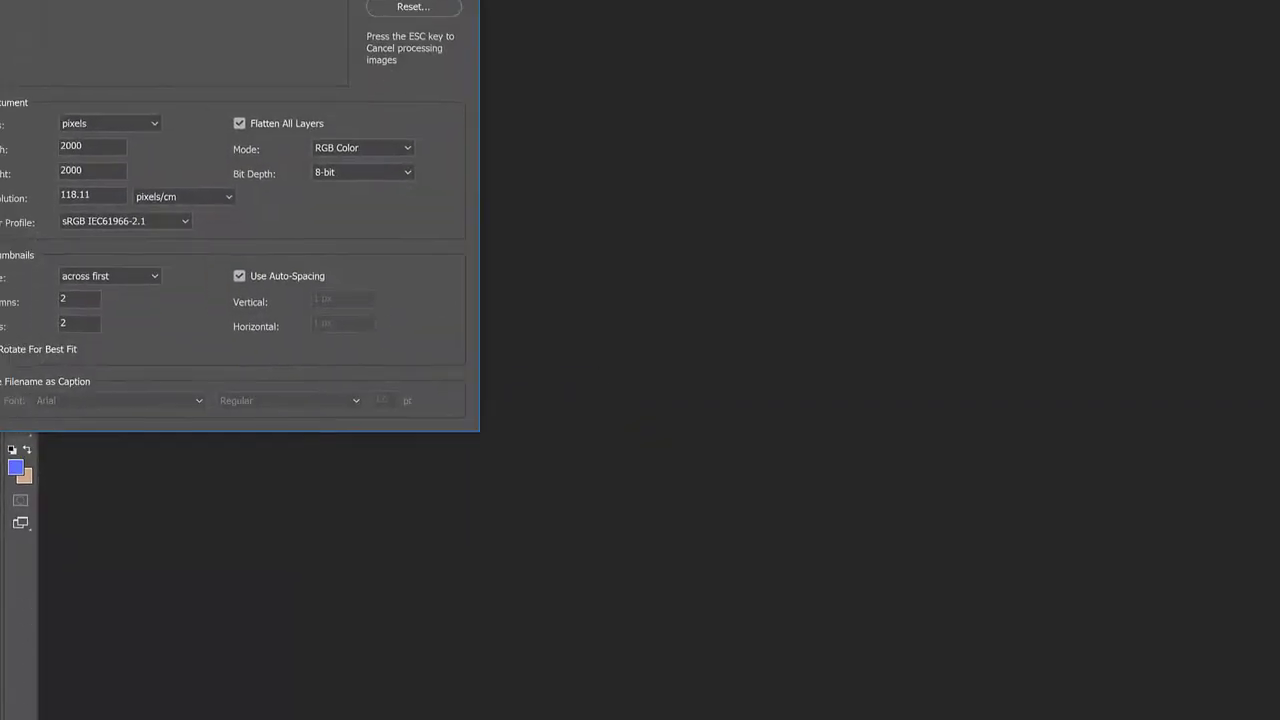
# Set the Contact Sheet II source images to Use: Folder.
pyautogui.moveTo(334, 0); pyautogui.dragTo(726, 62)
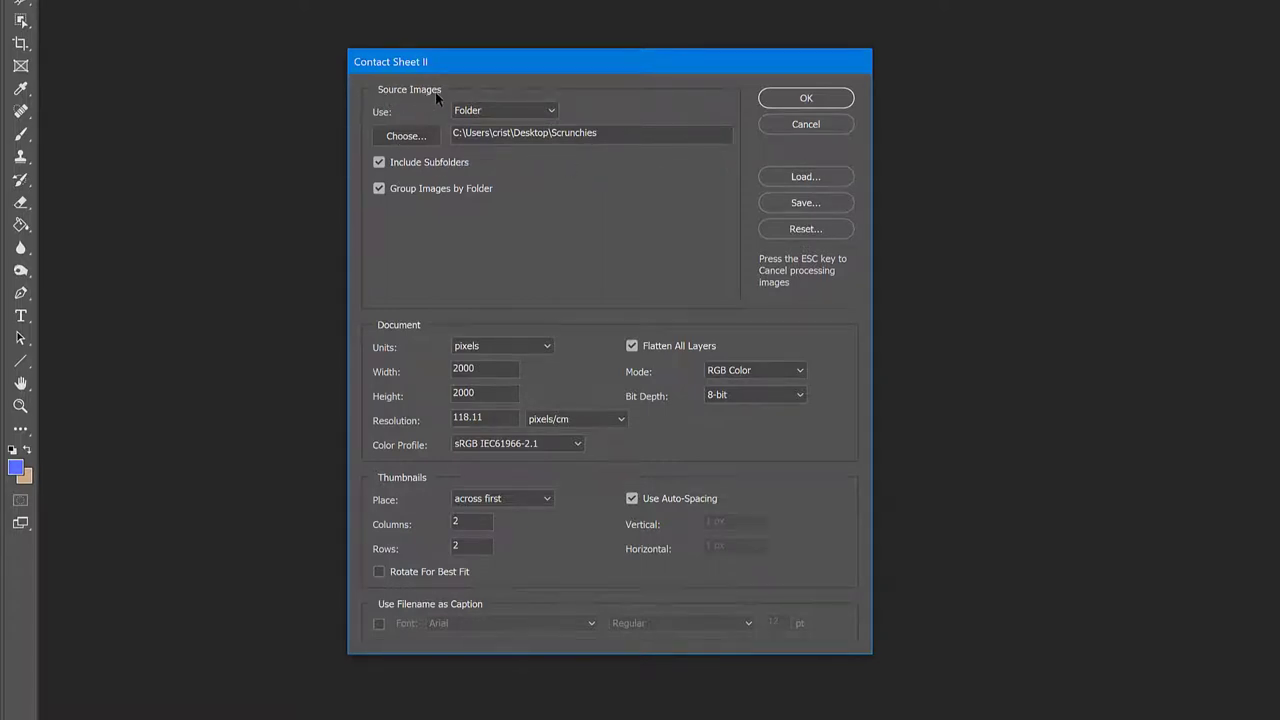
pyautogui.click(481, 114)
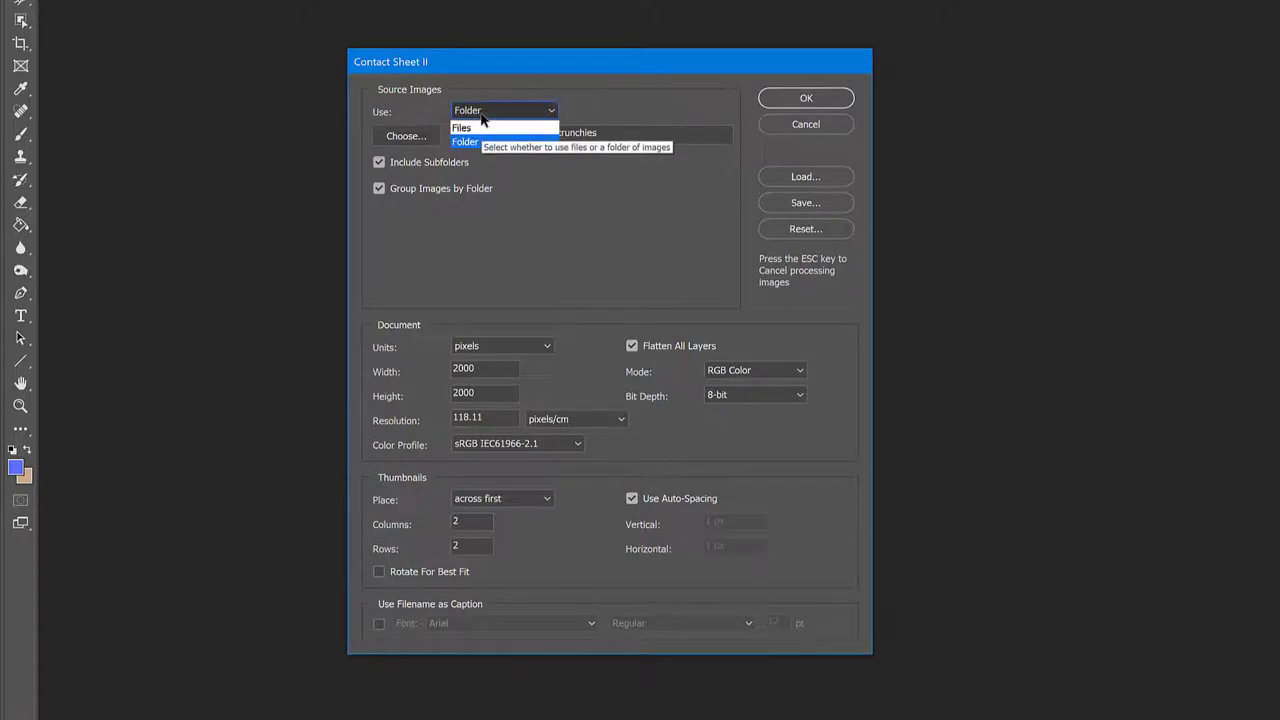
pyautogui.click(468, 128)
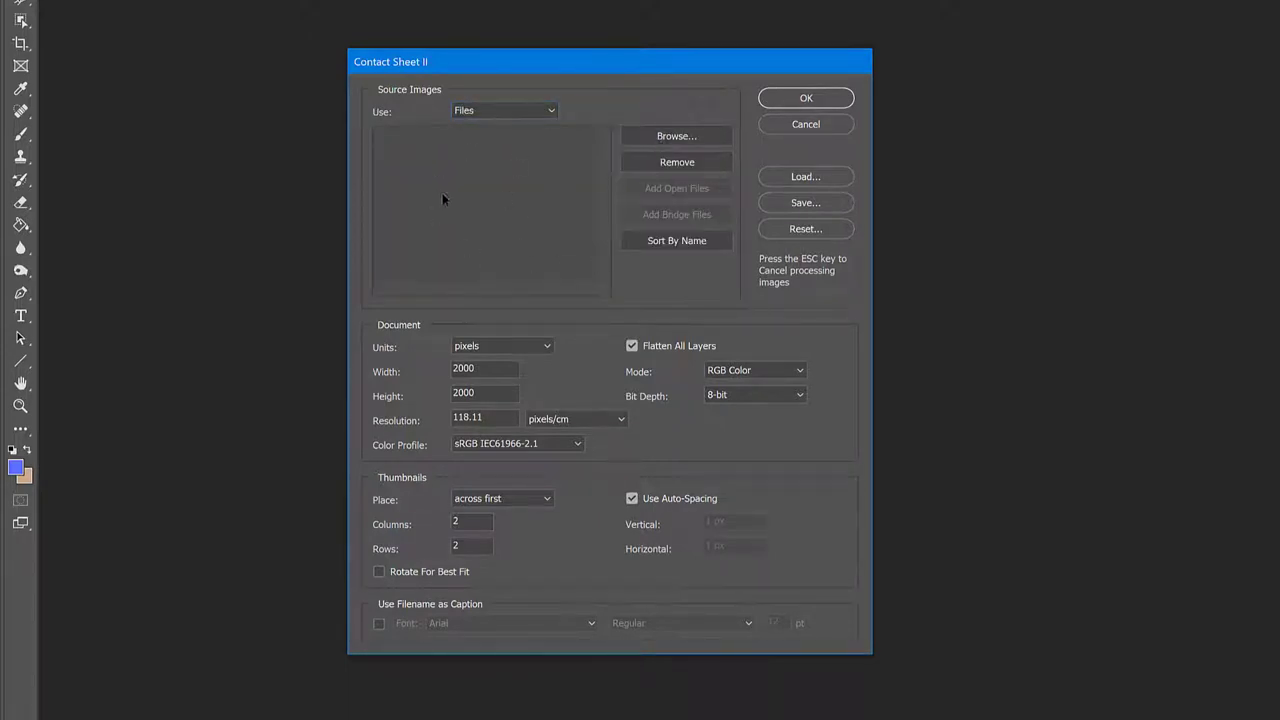
pyautogui.click(485, 112)
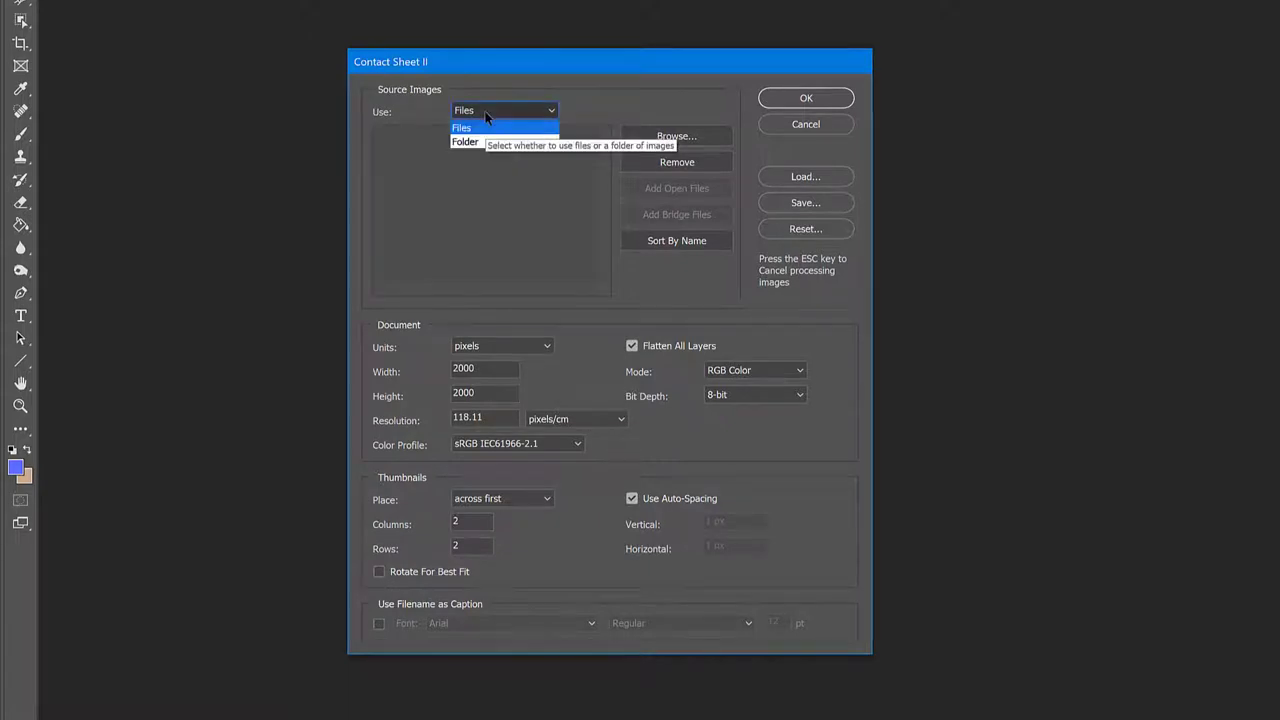
pyautogui.click(466, 141)
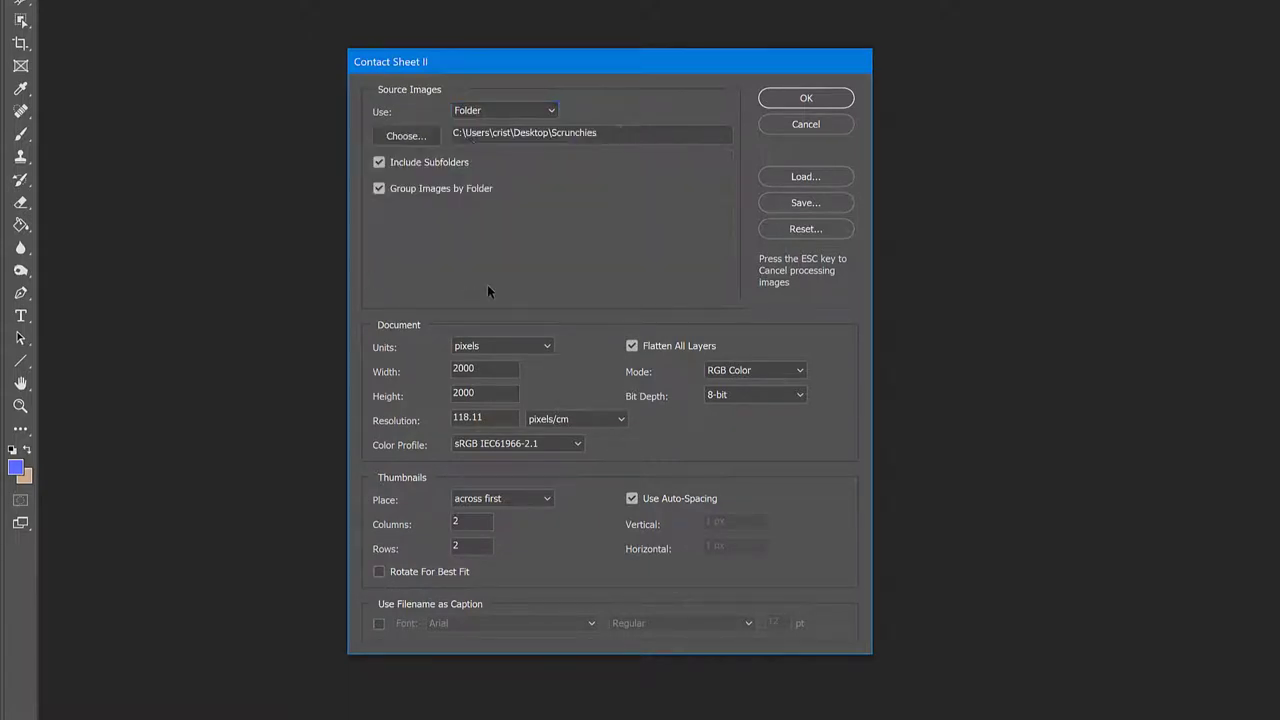
# Select Desktop > Scrunchies as the source folder, including subfolders.
pyautogui.click(403, 137)
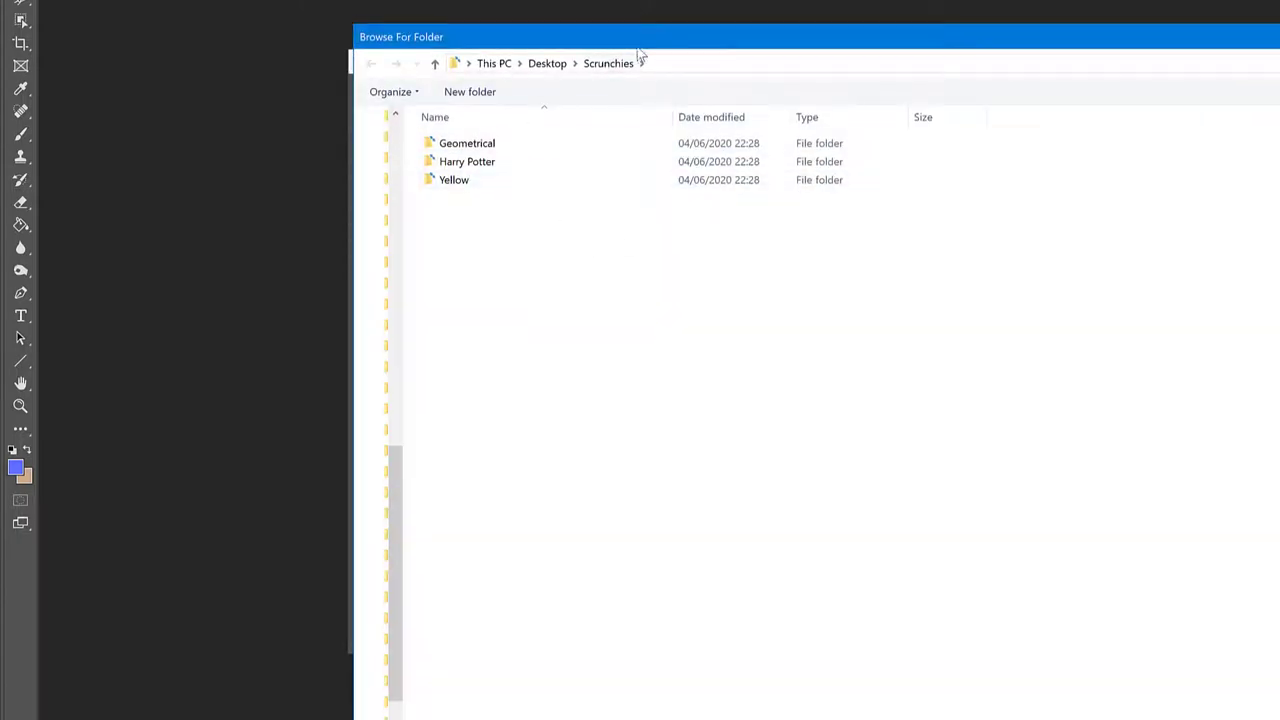
pyautogui.moveTo(643, 38); pyautogui.dragTo(558, 0)
pyautogui.click(393, 89)
pyautogui.click(375, 121)
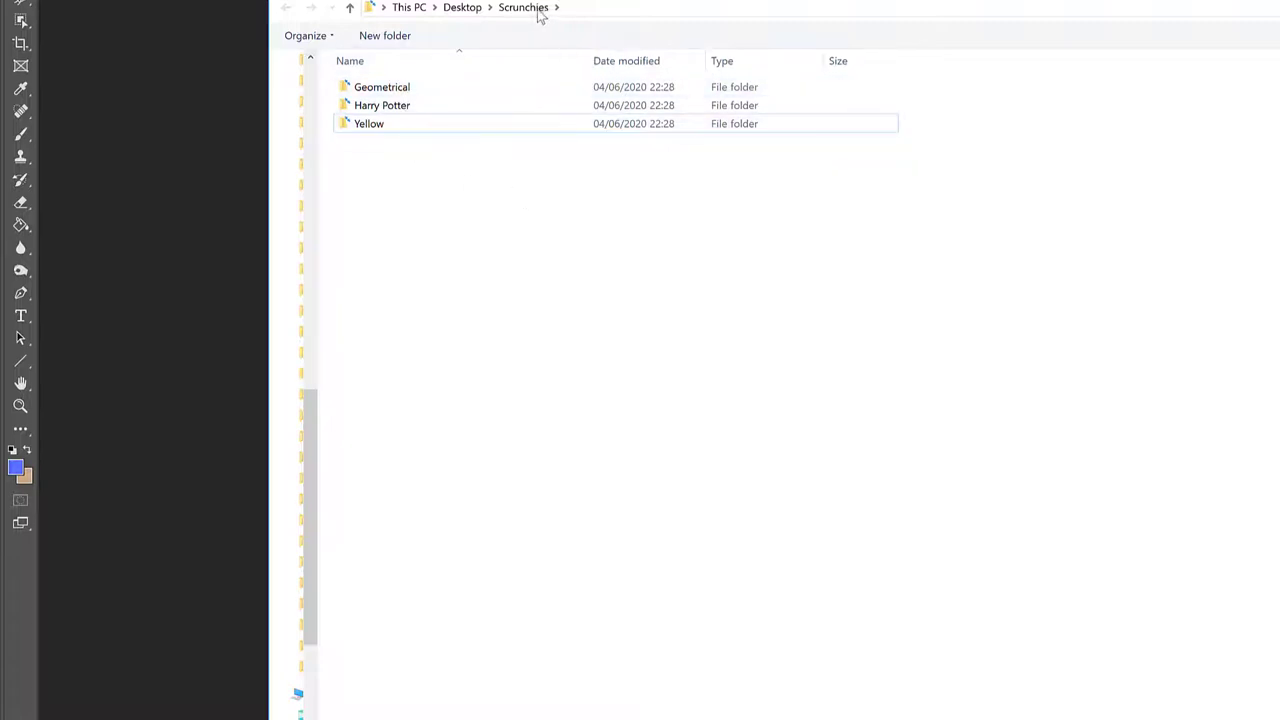
pyautogui.click(358, 124)
pyautogui.moveTo(434, 103); pyautogui.dragTo(282, 75)
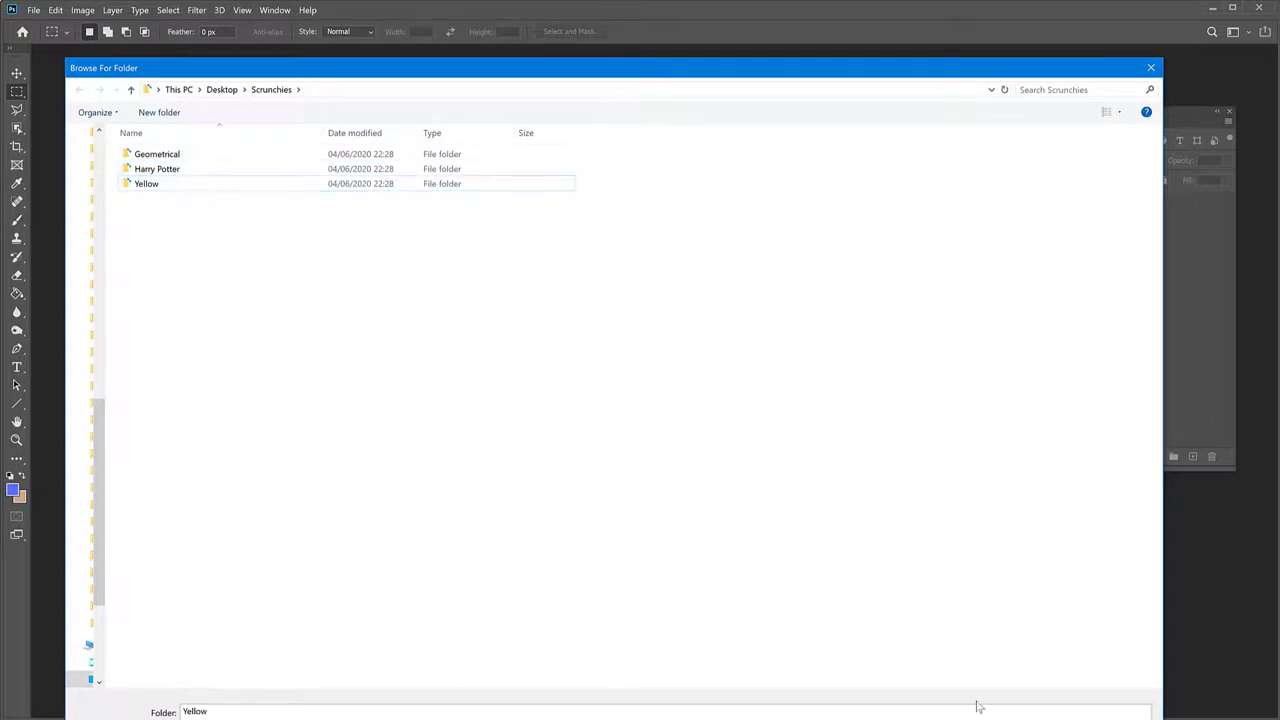
pyautogui.moveTo(990, 719); pyautogui.dragTo(990, 566)
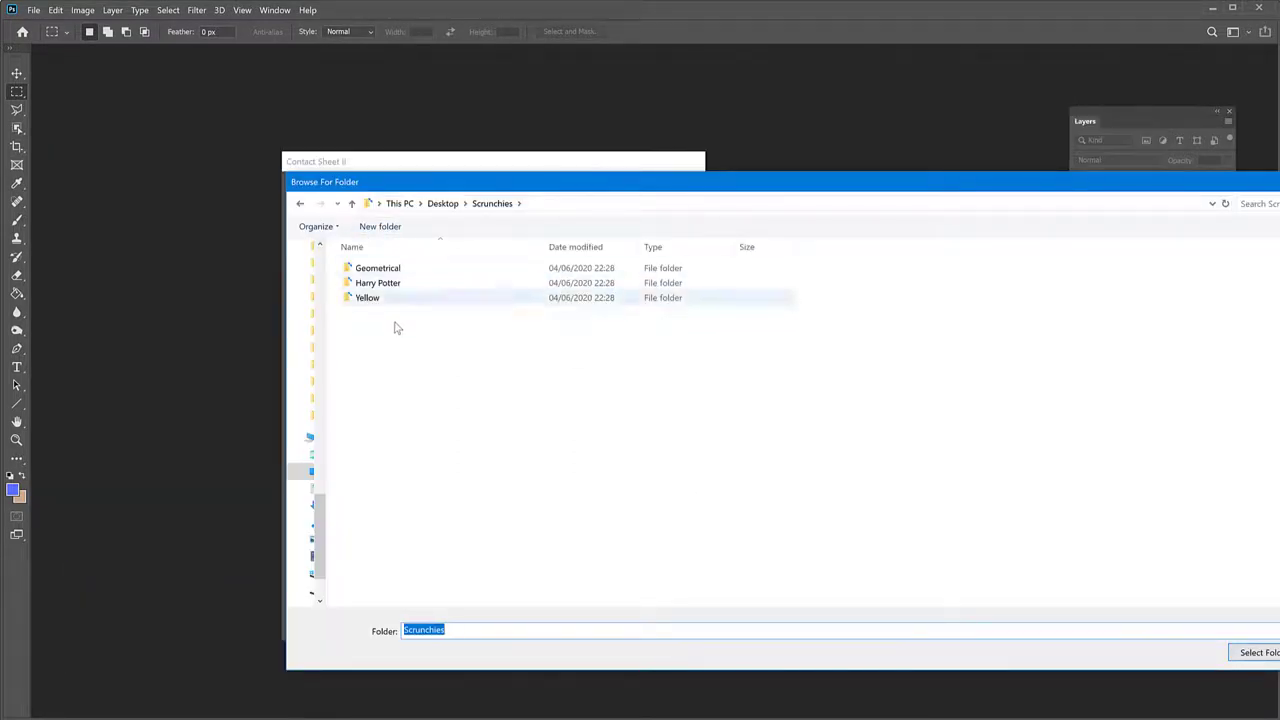
pyautogui.click(1245, 652)
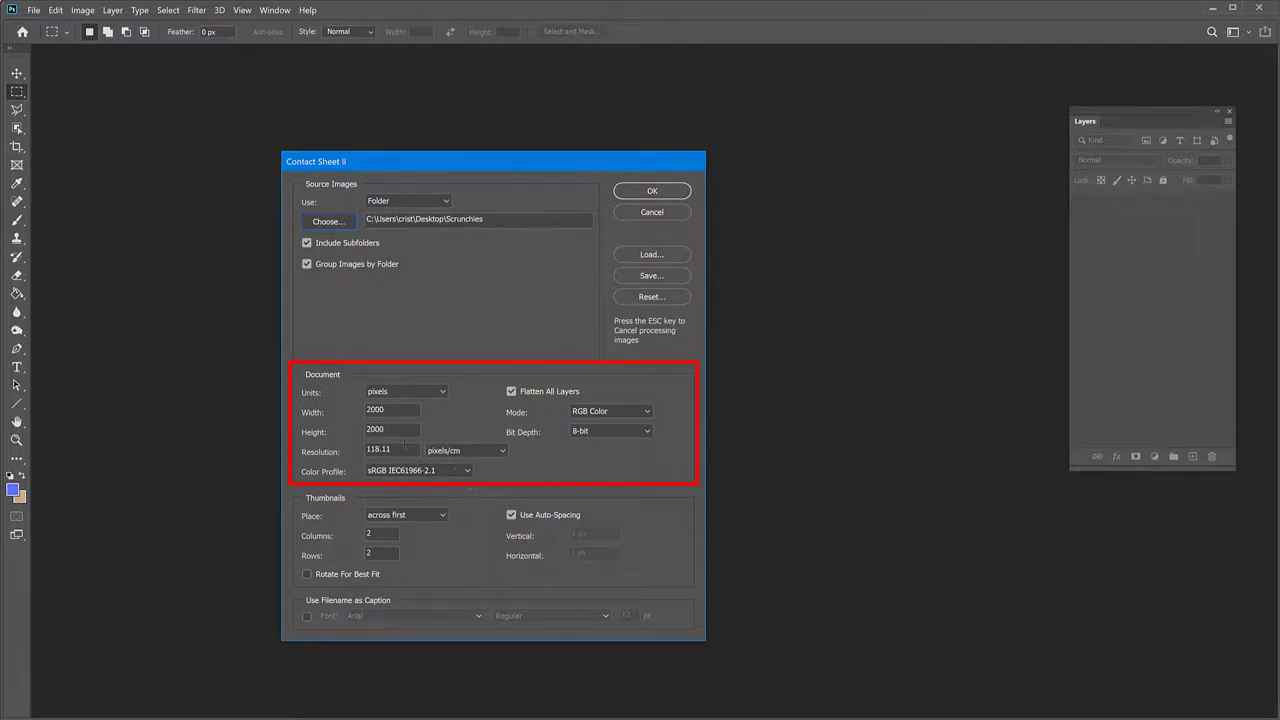
# Set the resolution to 72 pixels/inch and keep Flatten All Layers on.
pyautogui.click(466, 450)
pyautogui.click(468, 468)
pyautogui.hotkey('shift', 'Tab')
pyautogui.write('7')
pyautogui.click(532, 392)
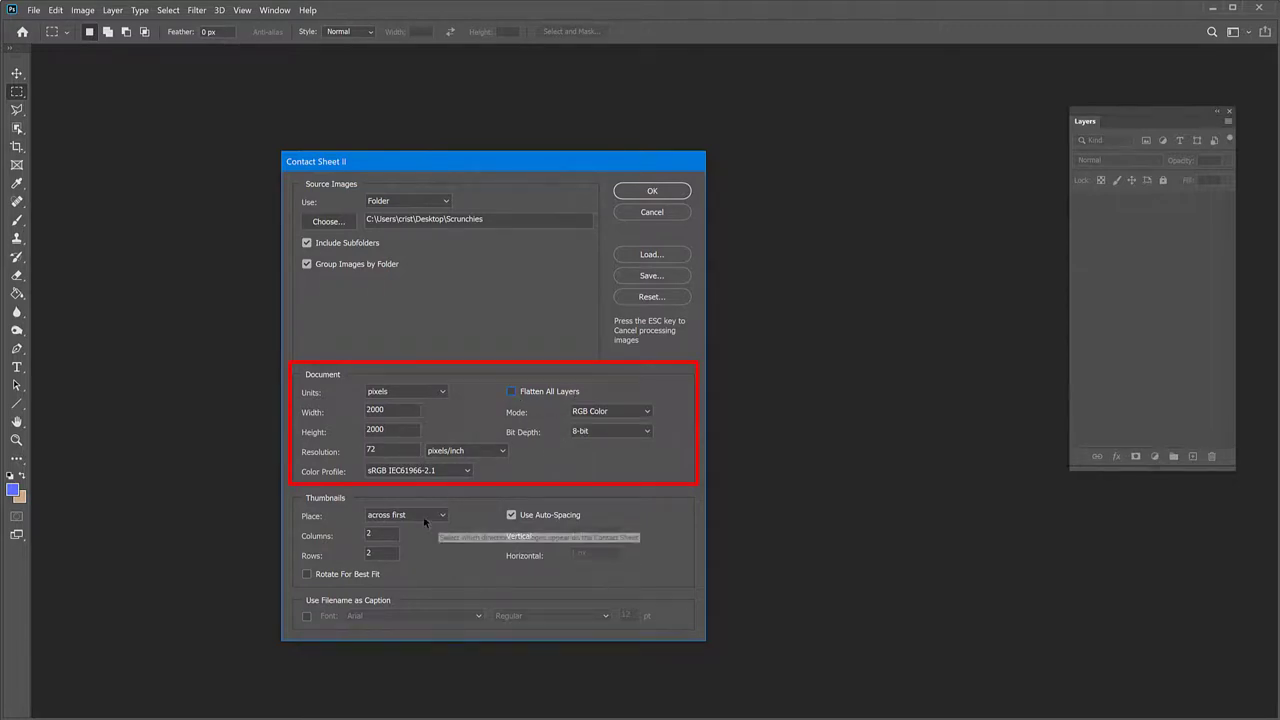
pyautogui.click(512, 392)
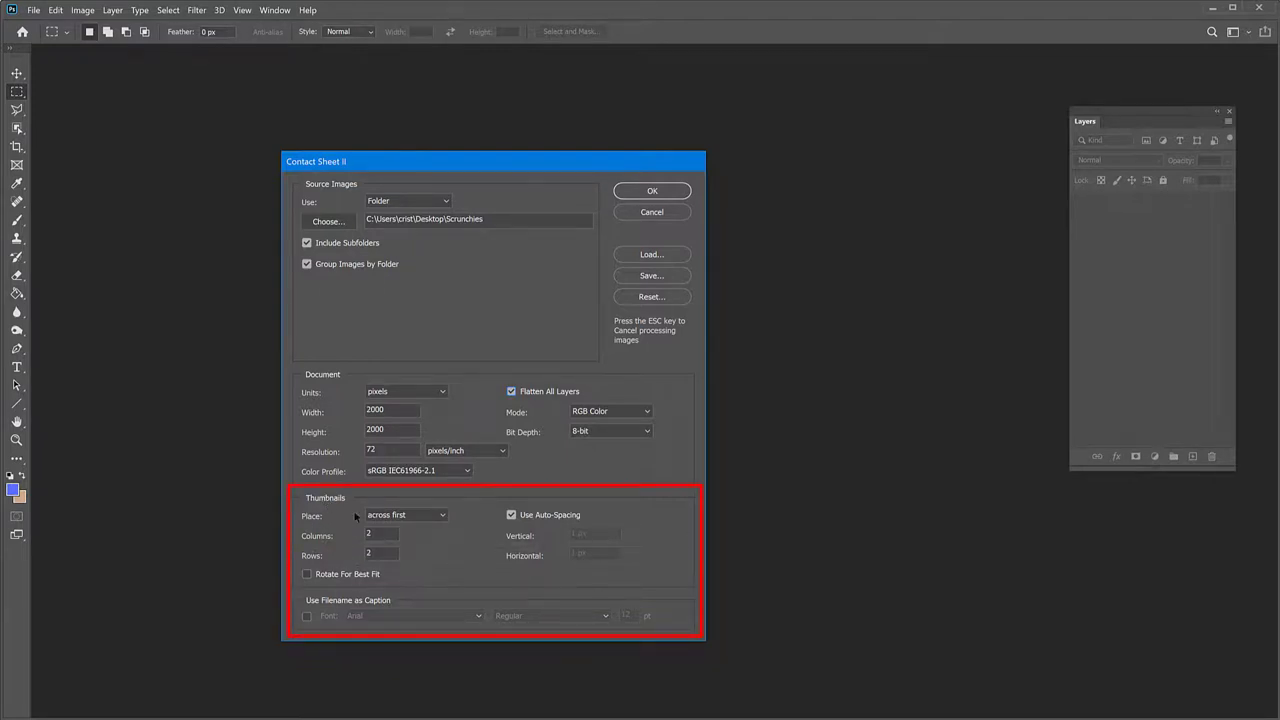
pyautogui.click(420, 518)
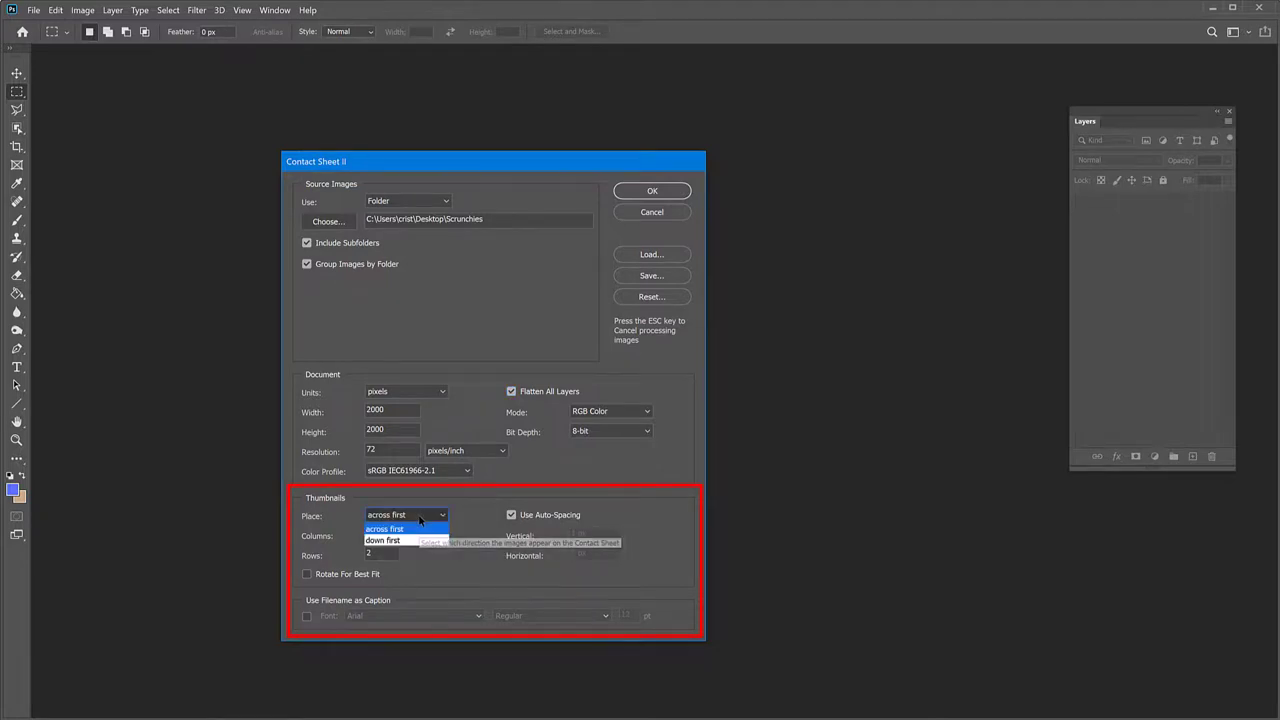
pyautogui.click(473, 565)
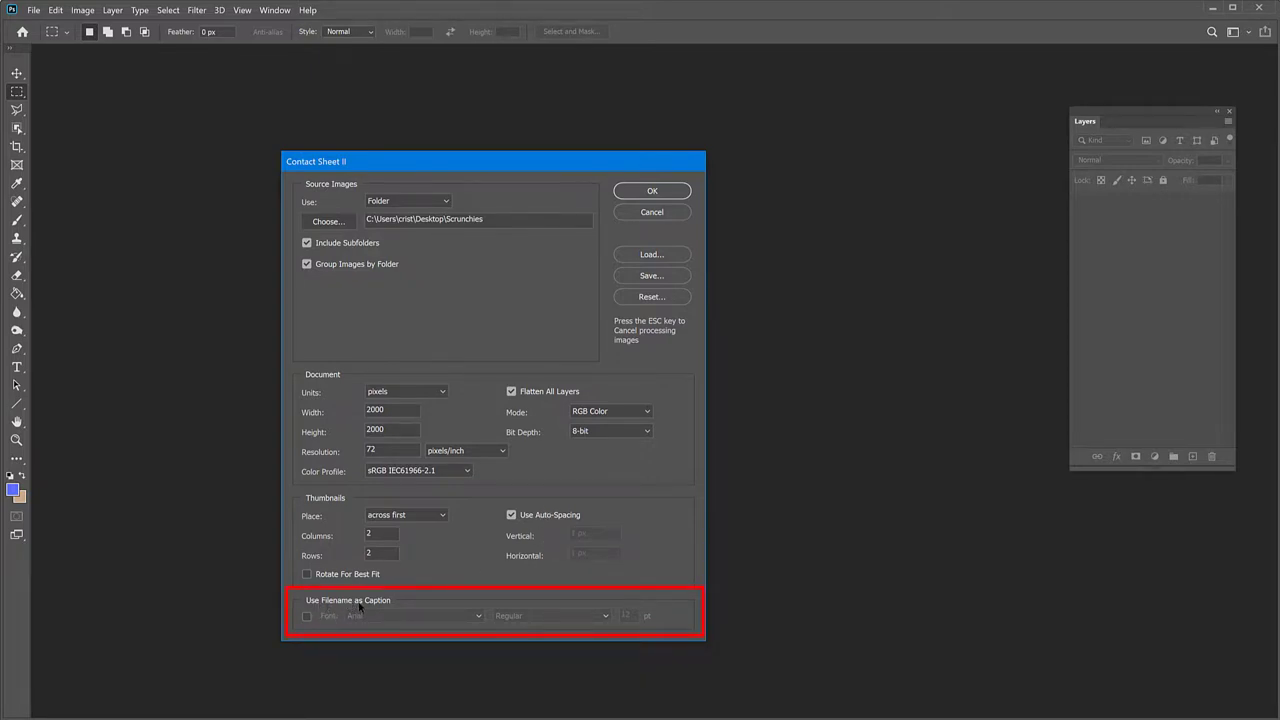
pyautogui.click(307, 617)
pyautogui.click(525, 620)
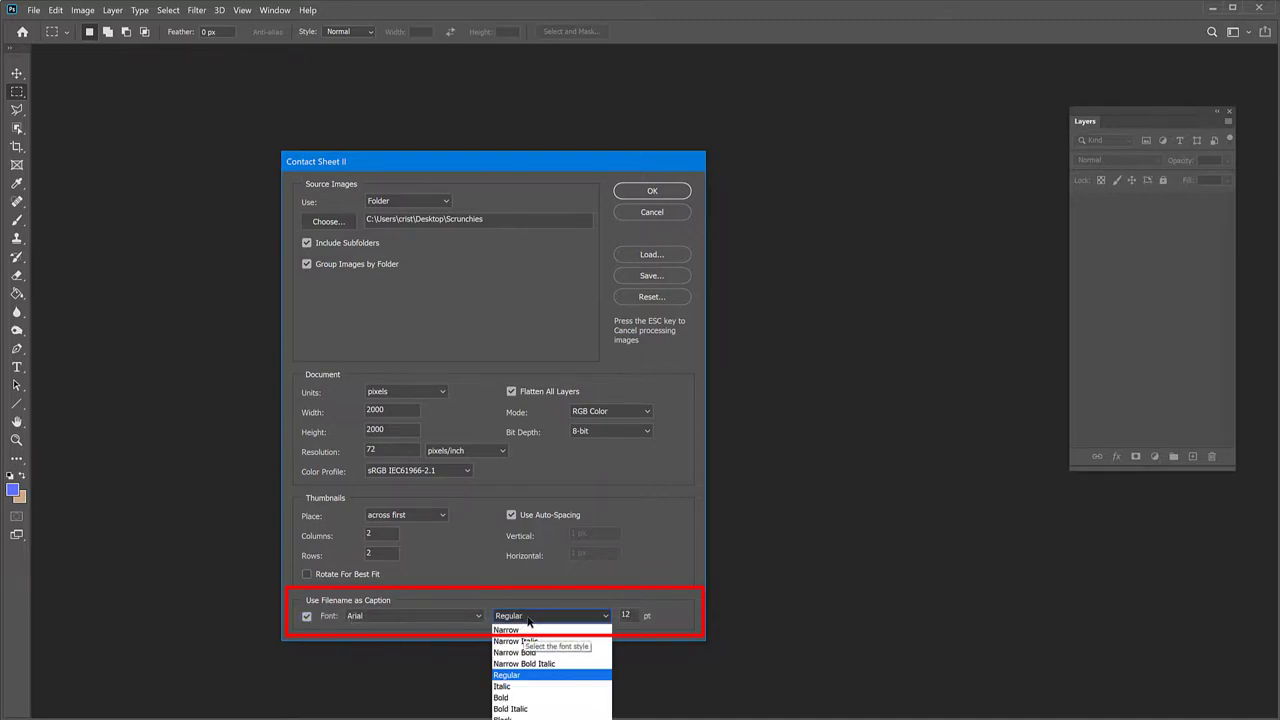
pyautogui.click(527, 617)
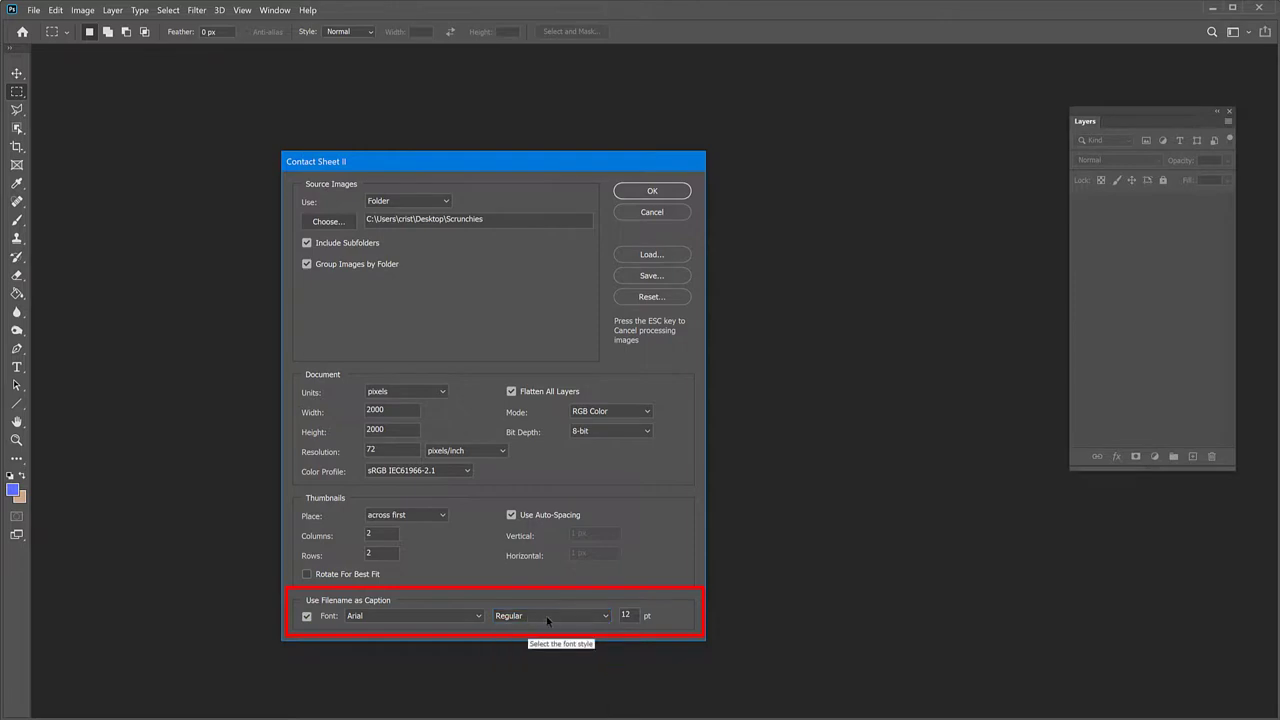
pyautogui.click(307, 617)
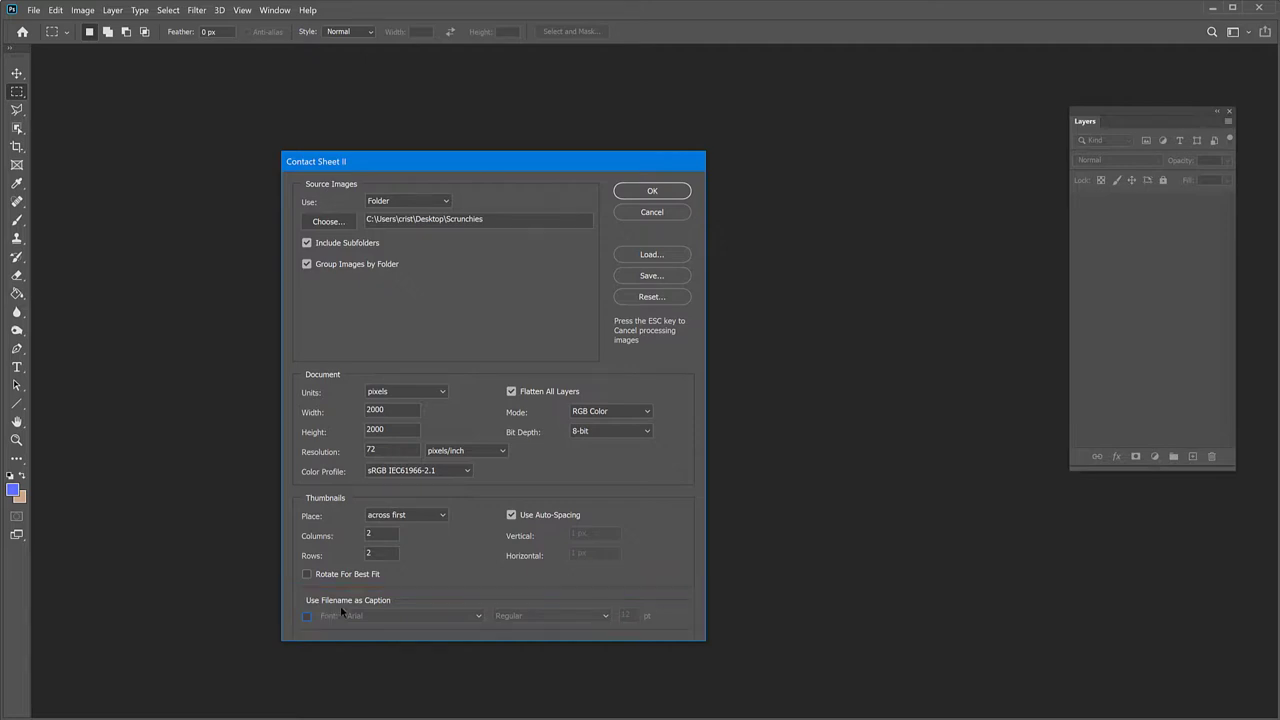
# Generate the contact sheets with OK and show ContactSheet-001 with the blue scrunchies.
pyautogui.click(643, 191)
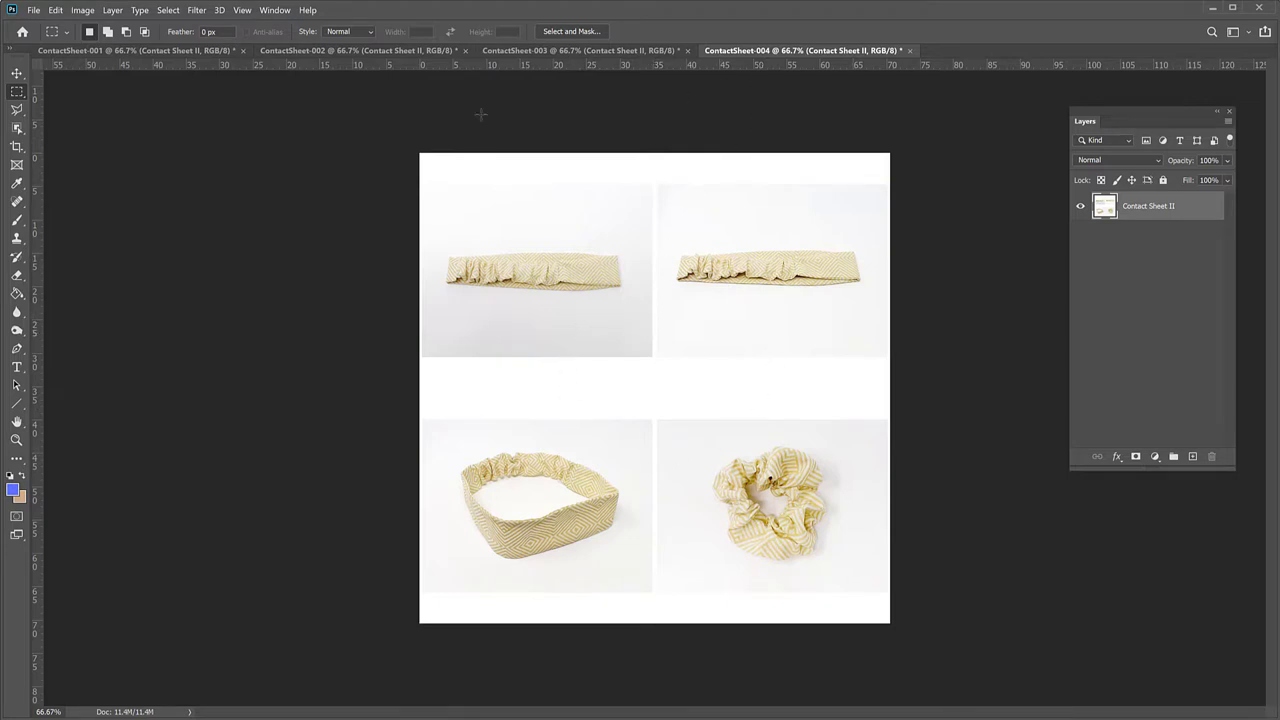
pyautogui.click(101, 51)
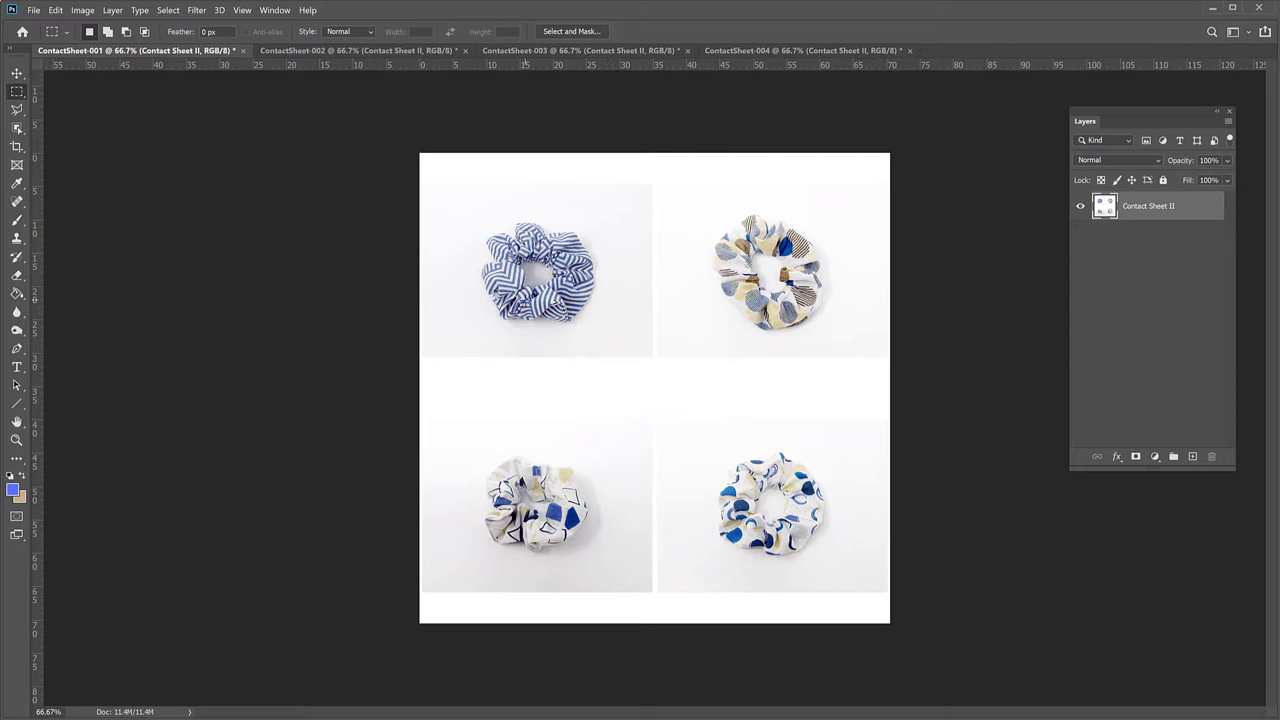
# Cycle through ContactSheet-002 and -003, ending on the yellow headband ContactSheet-004.
pyautogui.hotkey('ctrl', 'Tab')
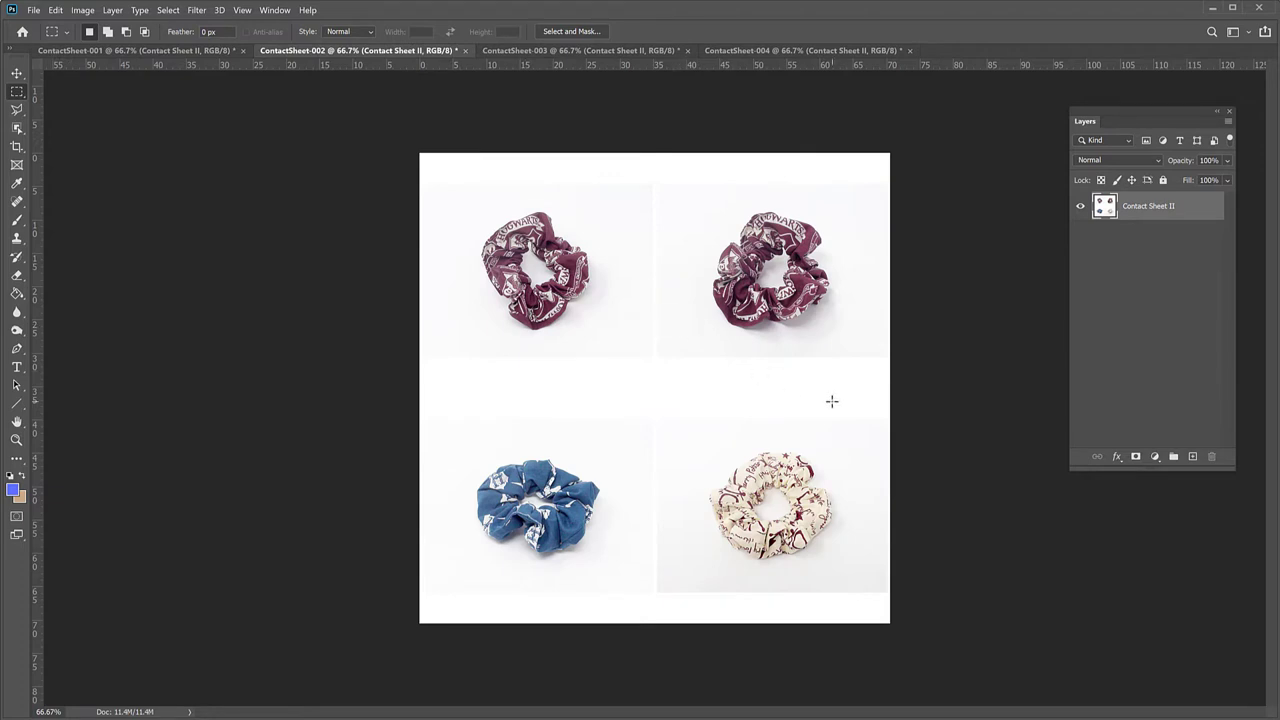
pyautogui.hotkey('ctrl', 'Tab')
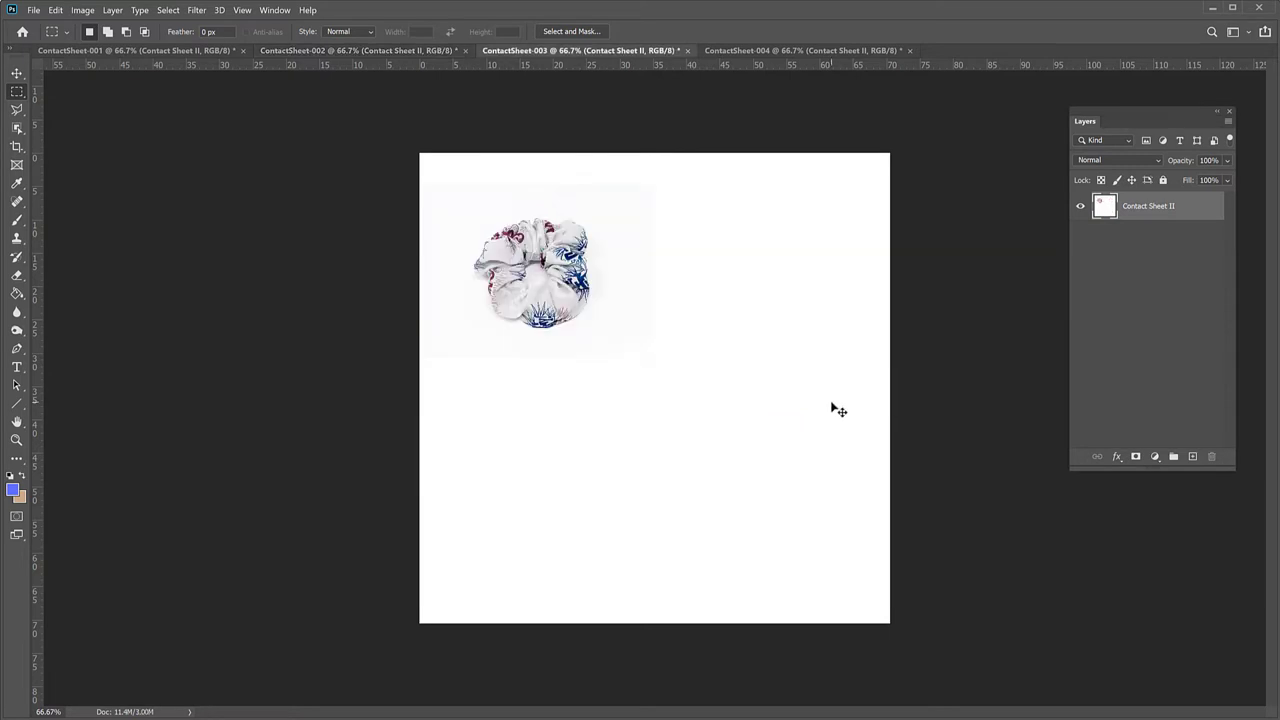
pyautogui.hotkey('ctrl', 'shift', 'Tab')
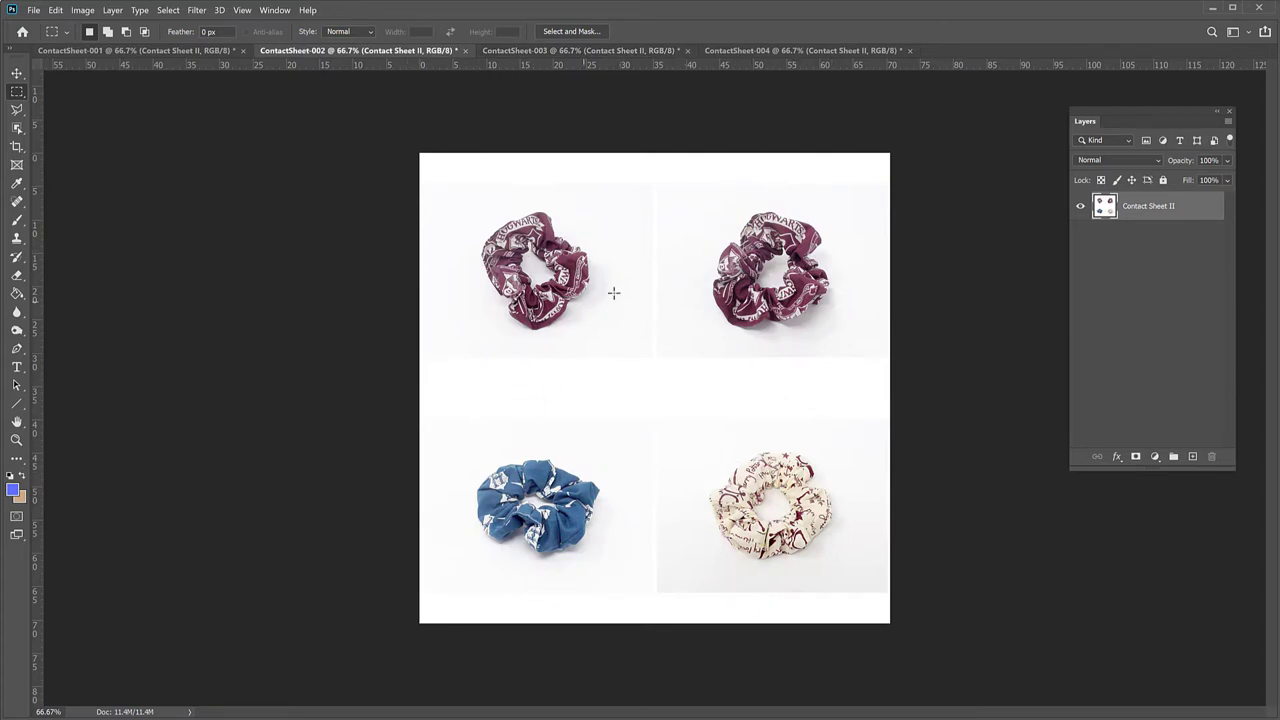
pyautogui.hotkey('ctrl', 'Tab')
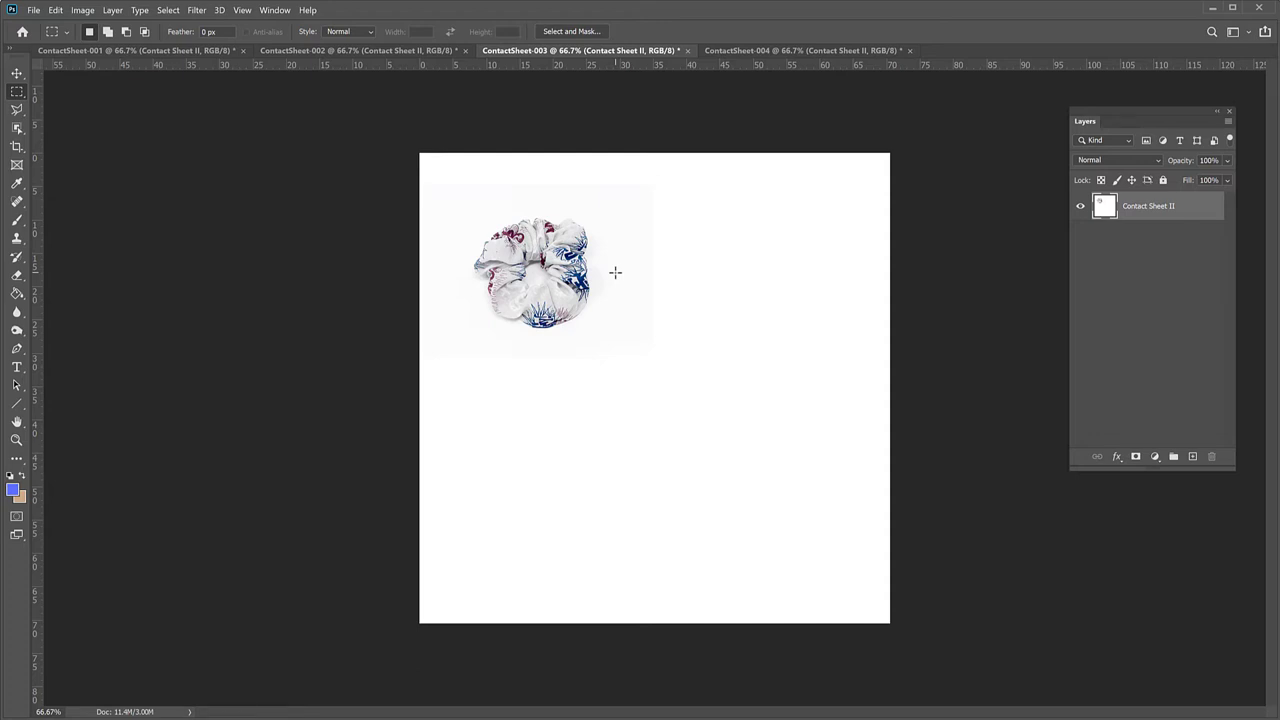
pyautogui.hotkey('ctrl', 'Tab')
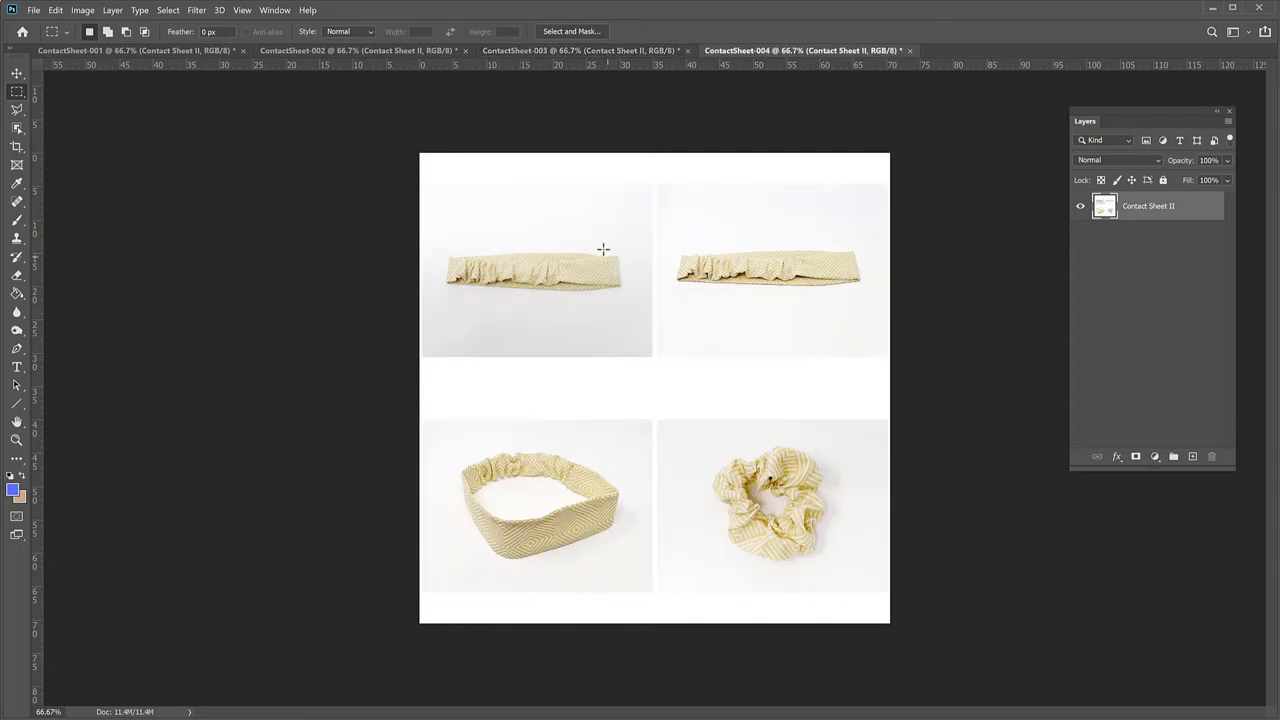